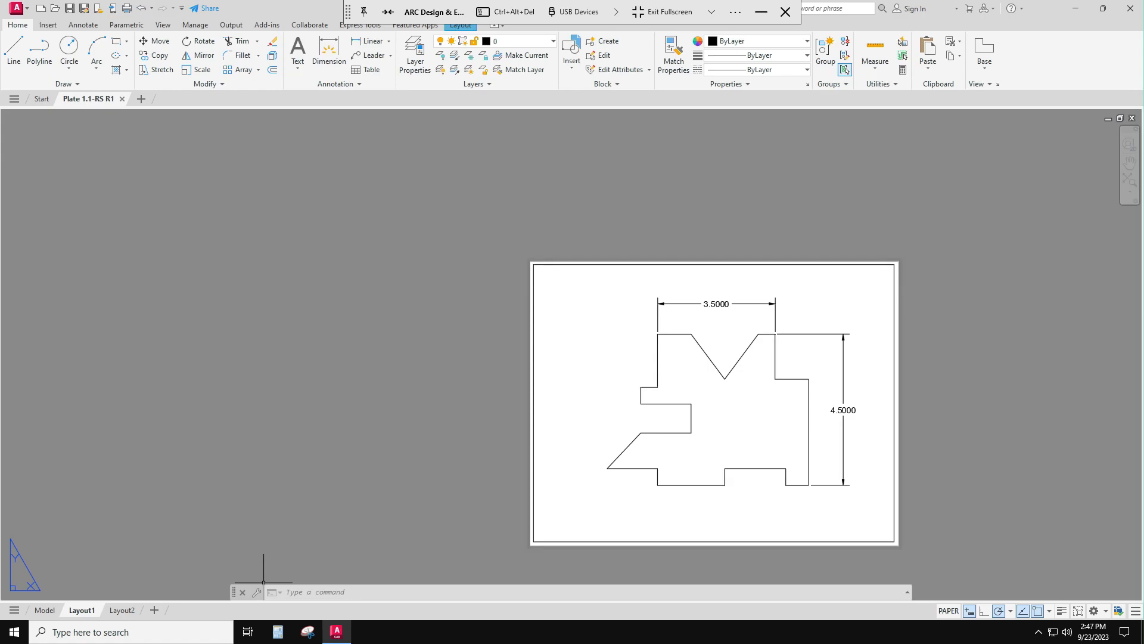
Step: Save a copy of the drawing under the file name Plate 1.1-RS R2
key("ctrl")
key("ctrl")
left_click(94, 103)
left_click(17, 9)
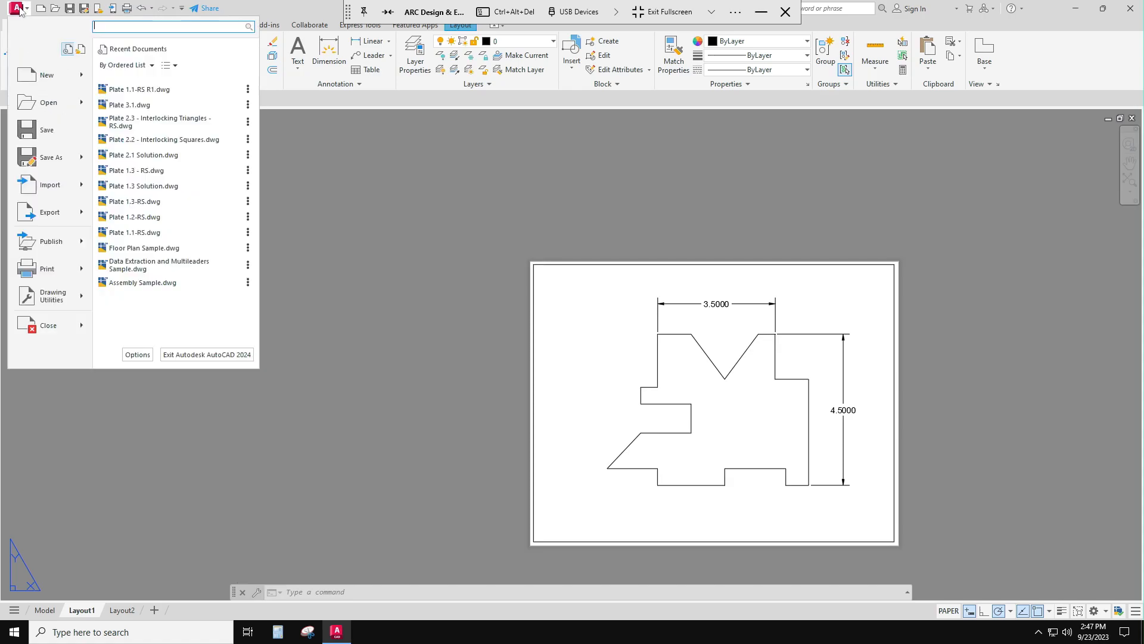
left_click(47, 157)
key("End")
key("BackSpace")
type("2")
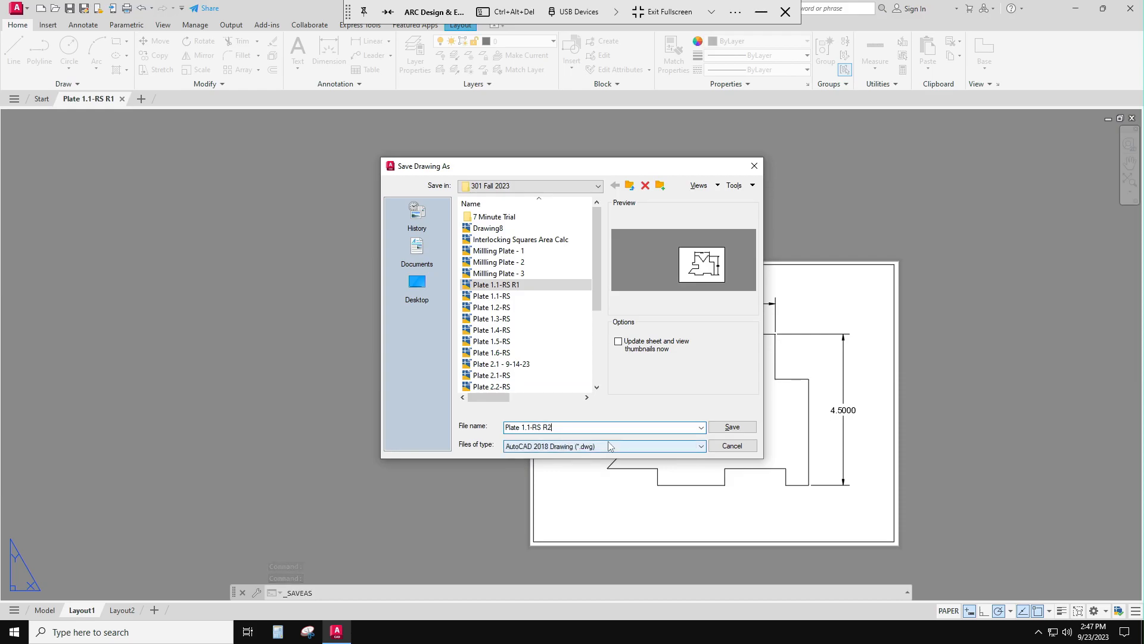
left_click(732, 428)
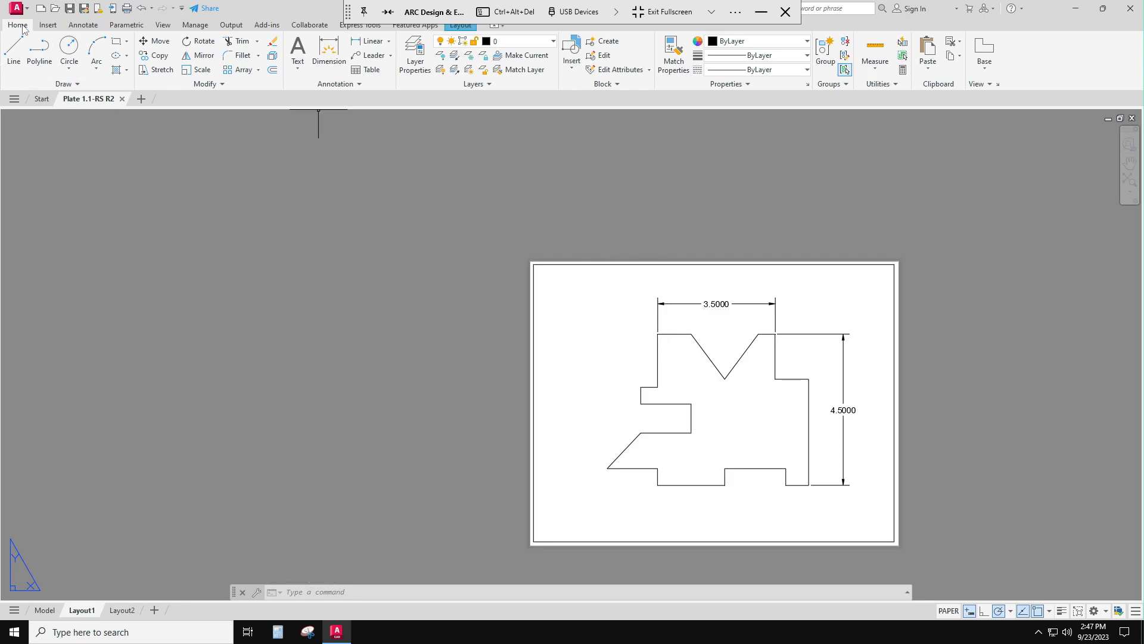
Step: Open the Layer Properties Manager with the LAYER command and widen it to show more property columns
left_click(420, 54)
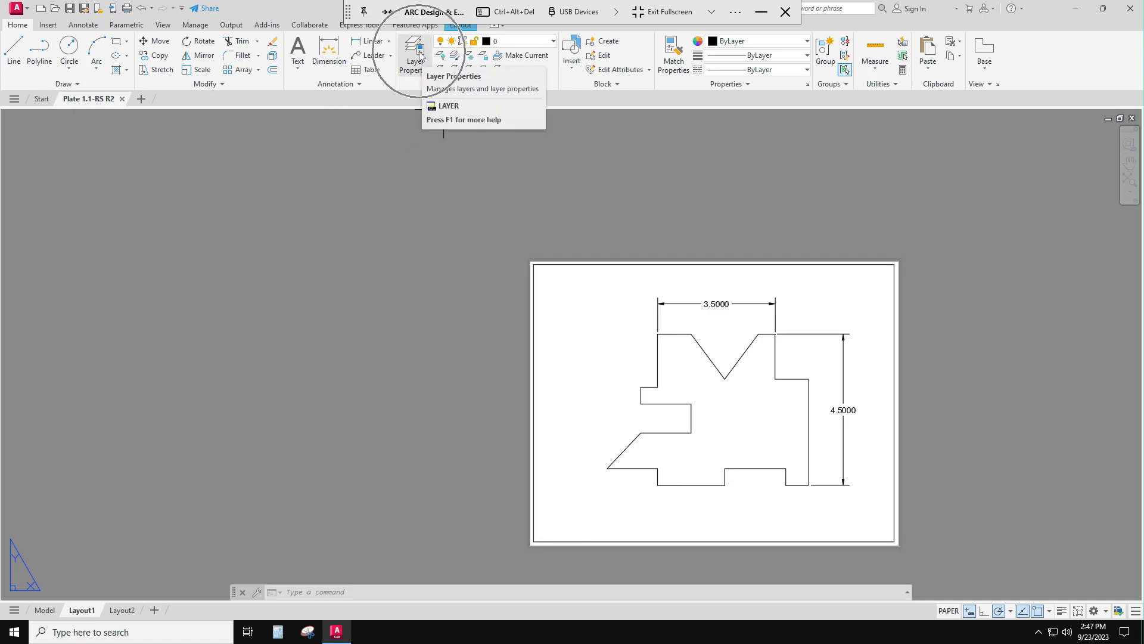
left_click(420, 54)
type("layer")
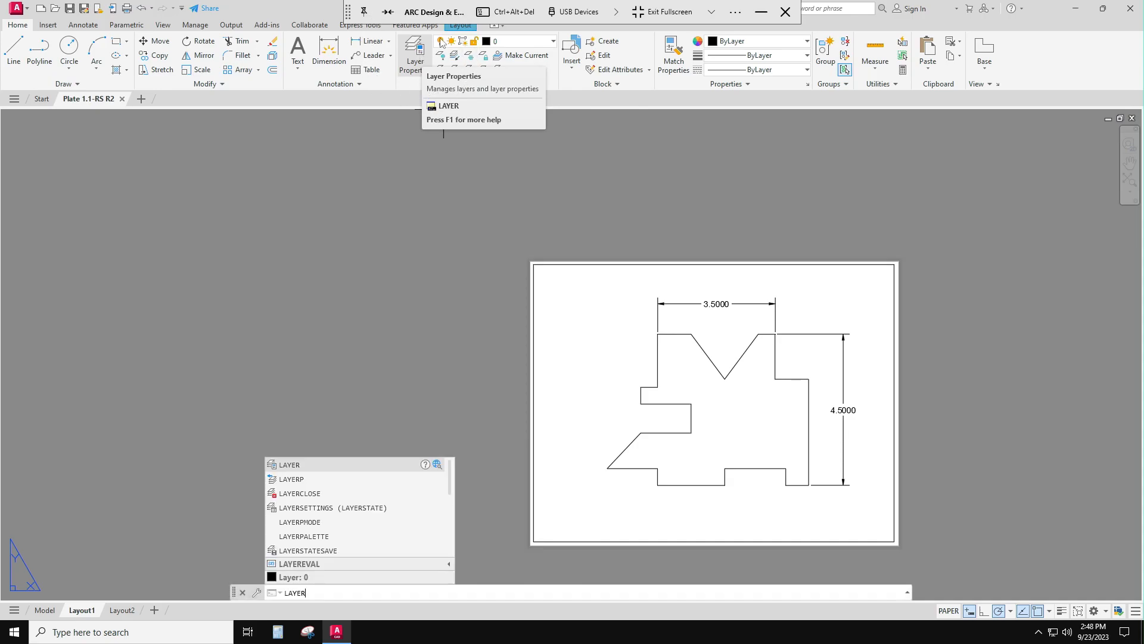
left_click(318, 463)
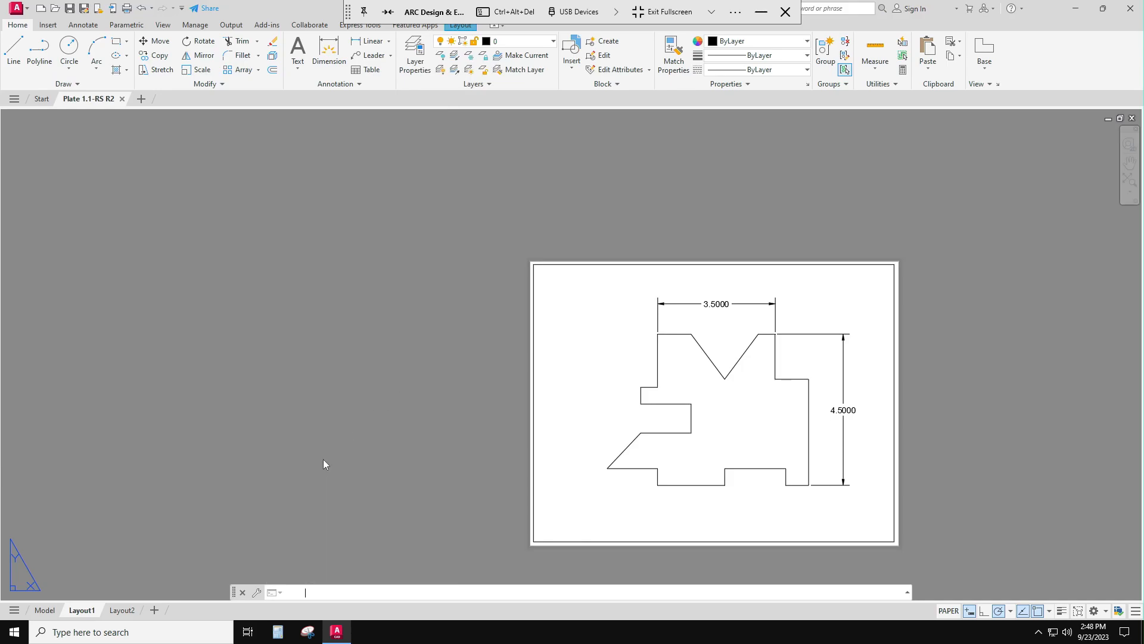
mouse_move(13, 88)
left_mouse_down()
mouse_move(185, 196)
mouse_move(277, 290)
mouse_move(357, 296)
mouse_move(458, 354)
mouse_move(523, 352)
left_mouse_up()
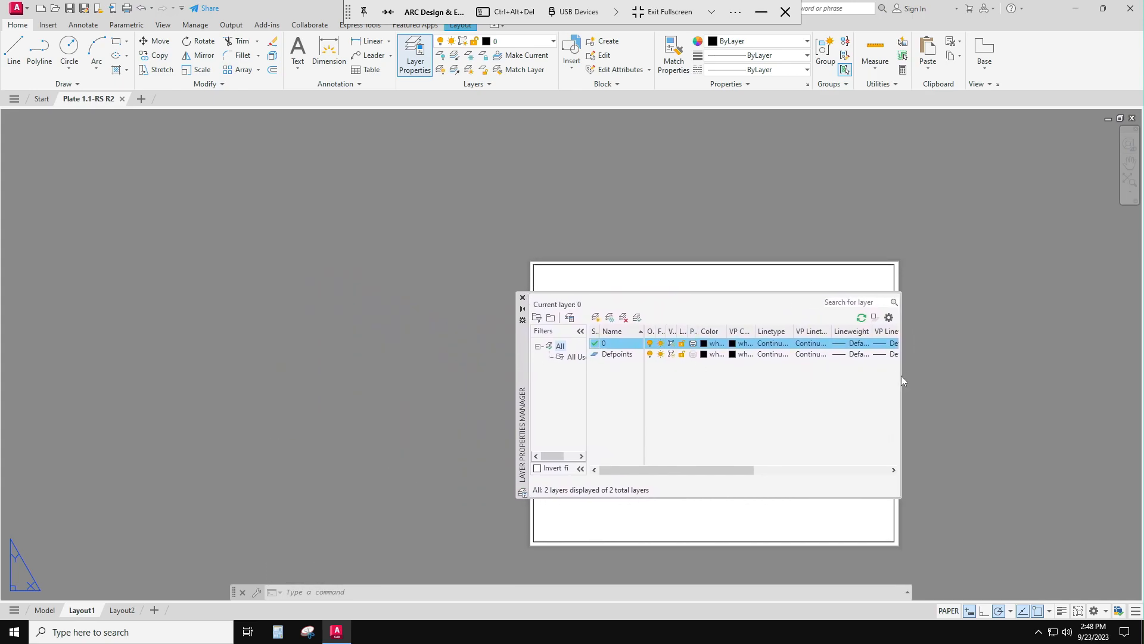
left_click_drag(900, 375, 983, 377)
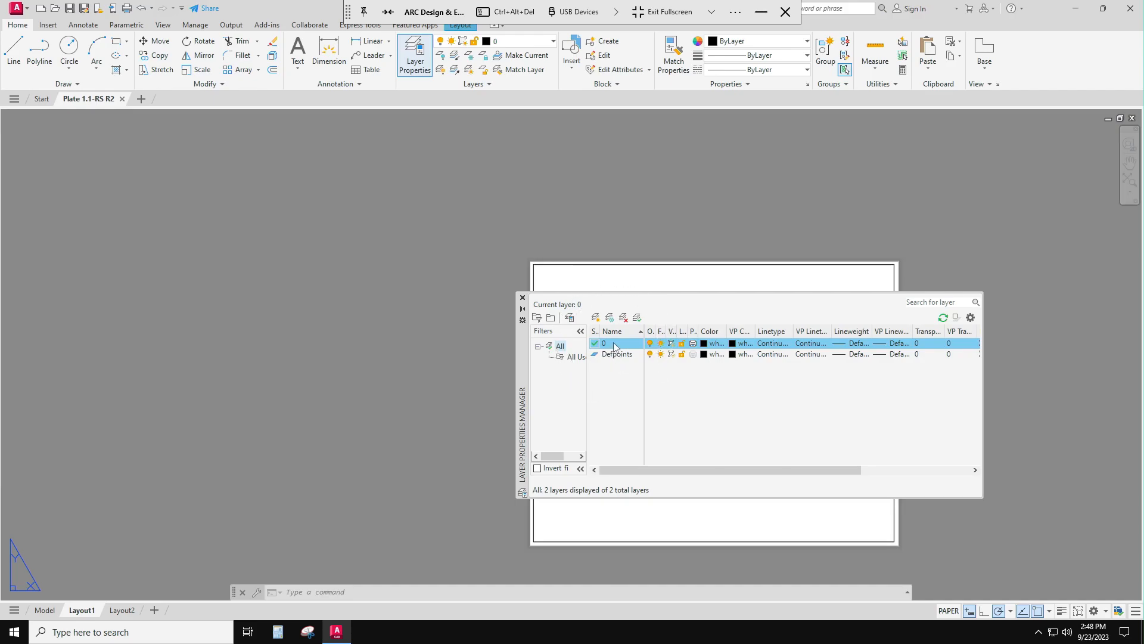
Step: Create a layer named Geo and set its lineweight to 0.028"
key("ctrl")
key("ctrl")
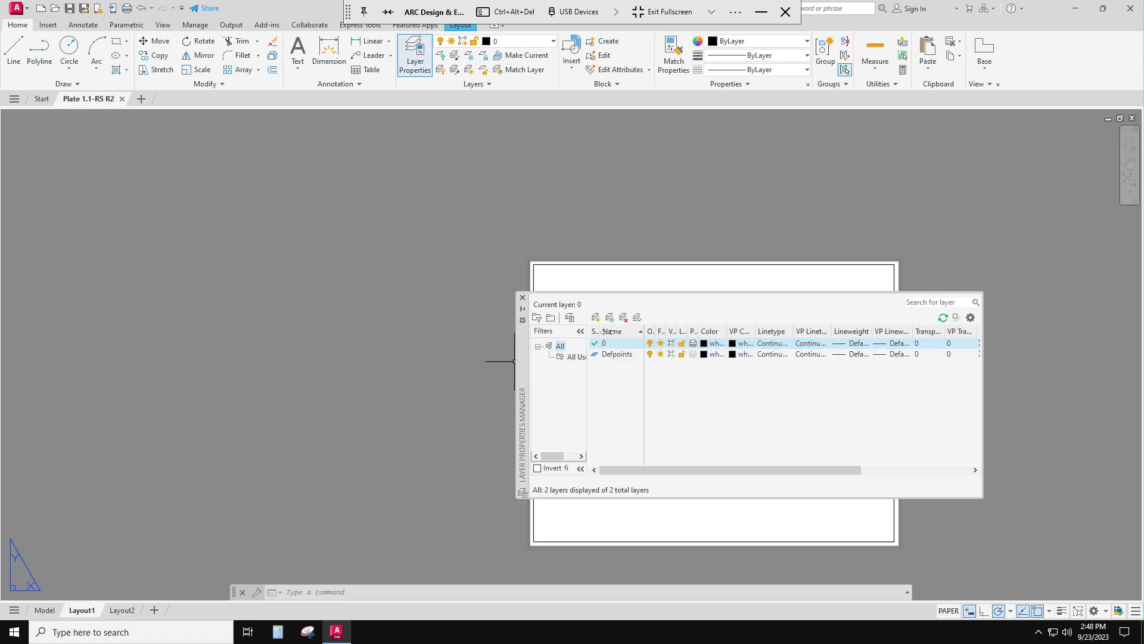
key("ctrl")
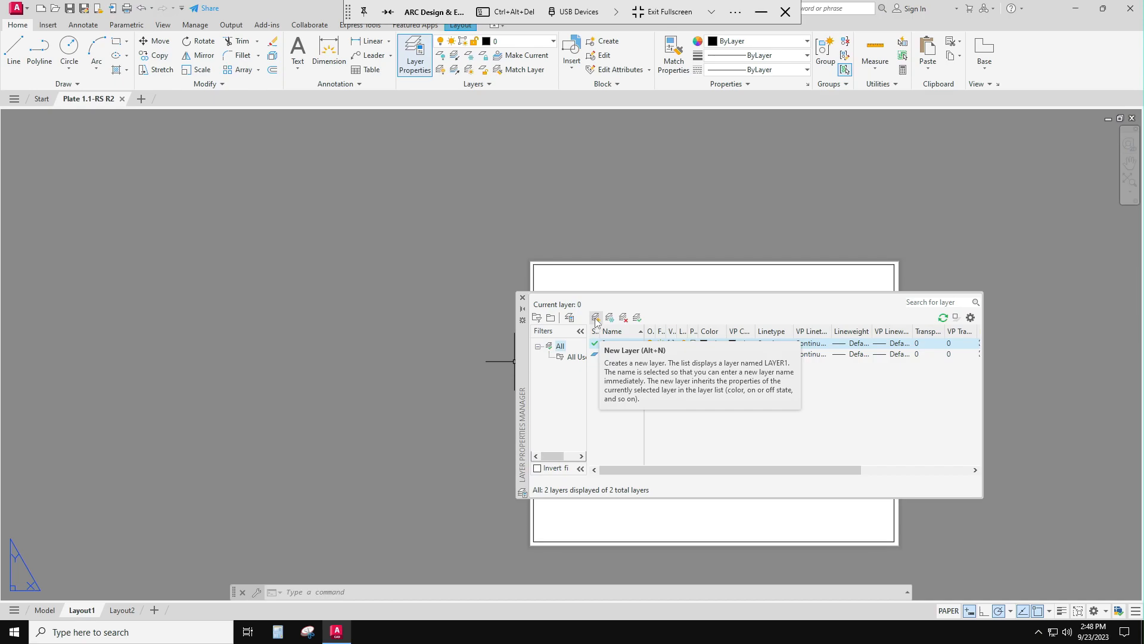
left_click(597, 320)
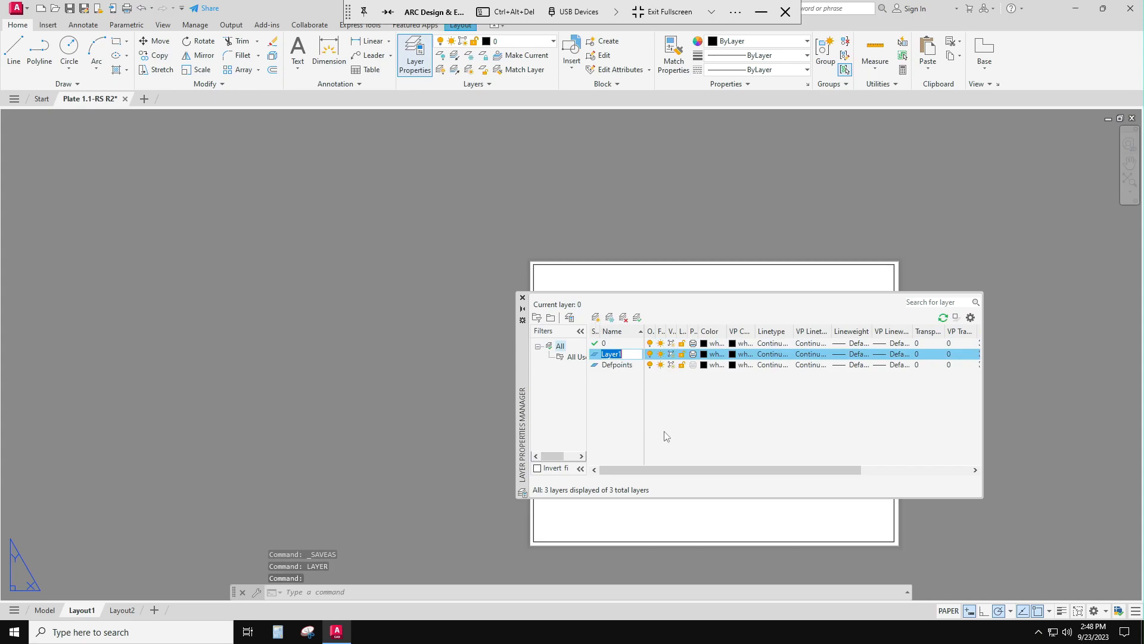
type("Geo")
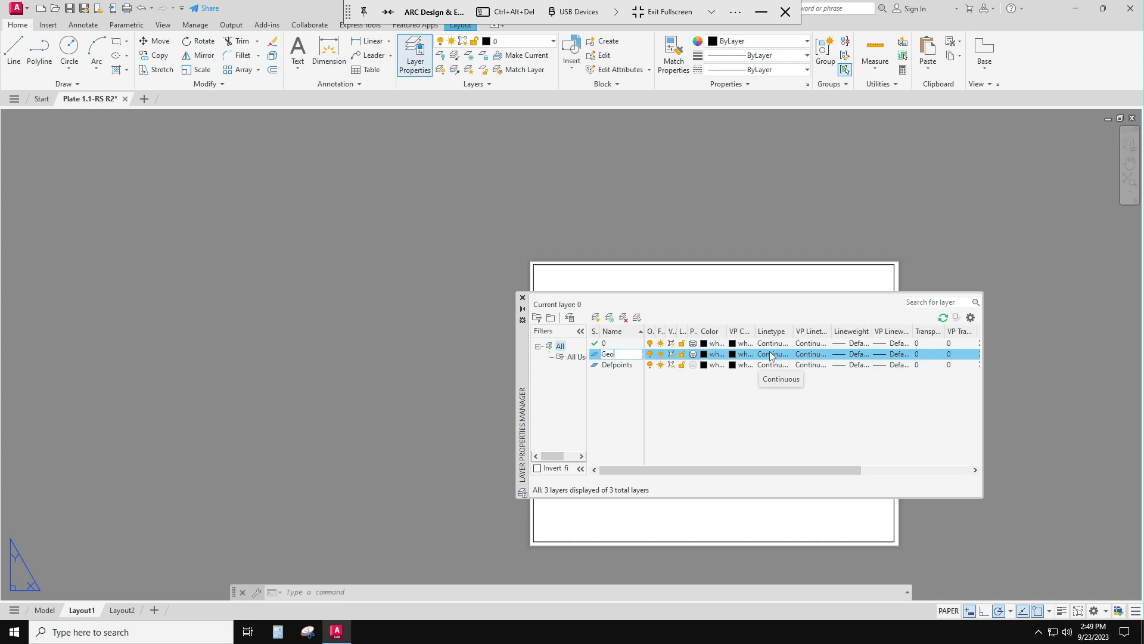
left_click_drag(984, 356, 1034, 358)
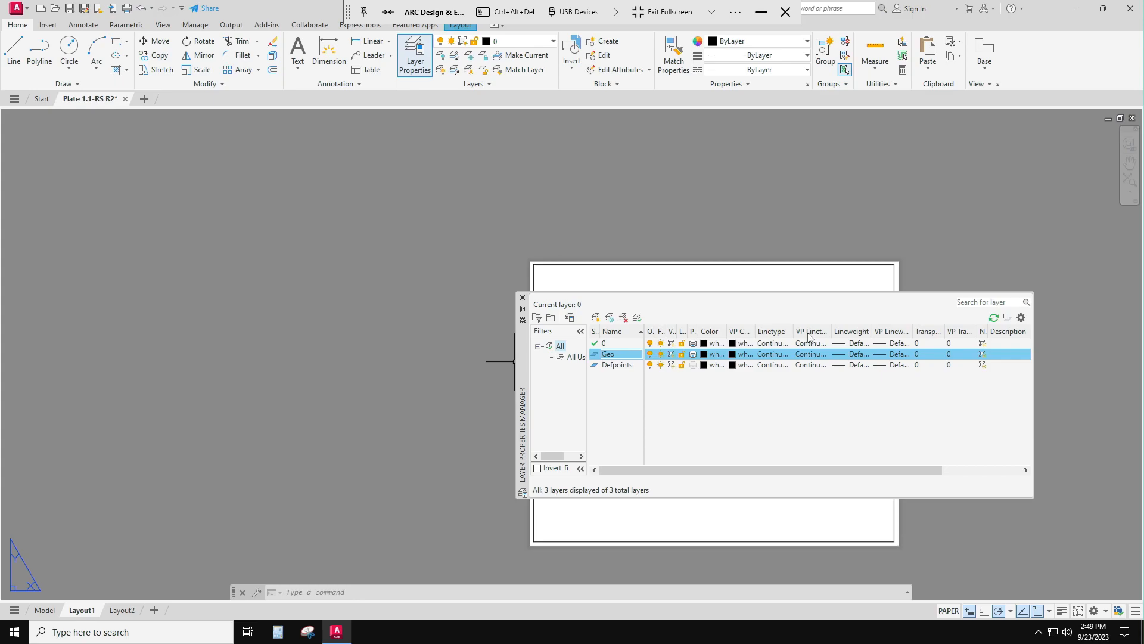
left_click(858, 354)
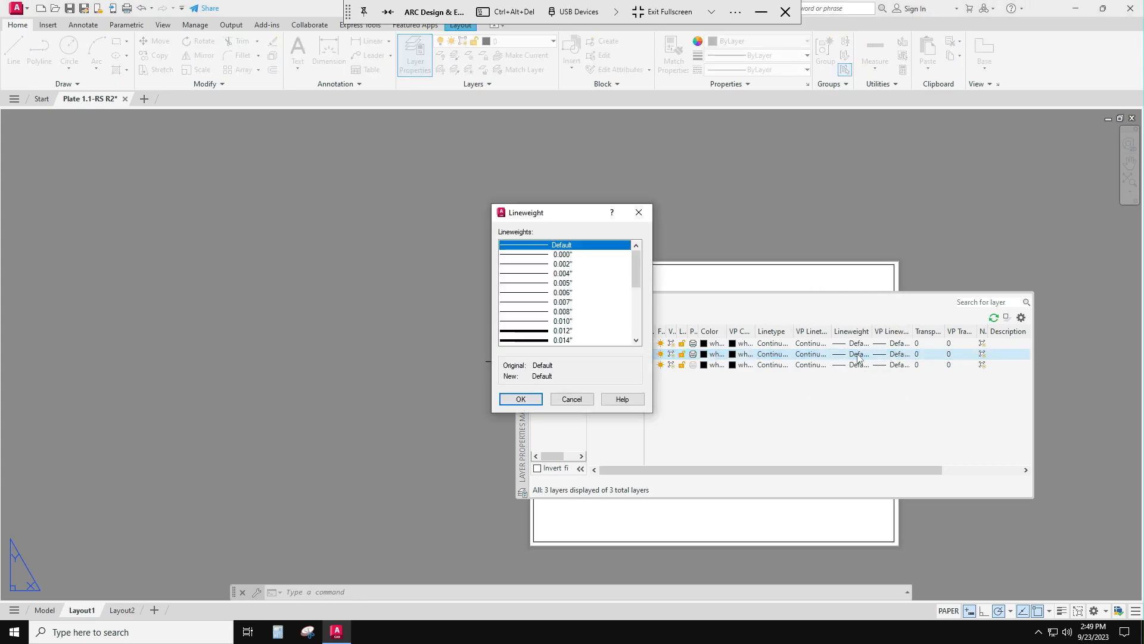
scroll(635, 281, "down", 2)
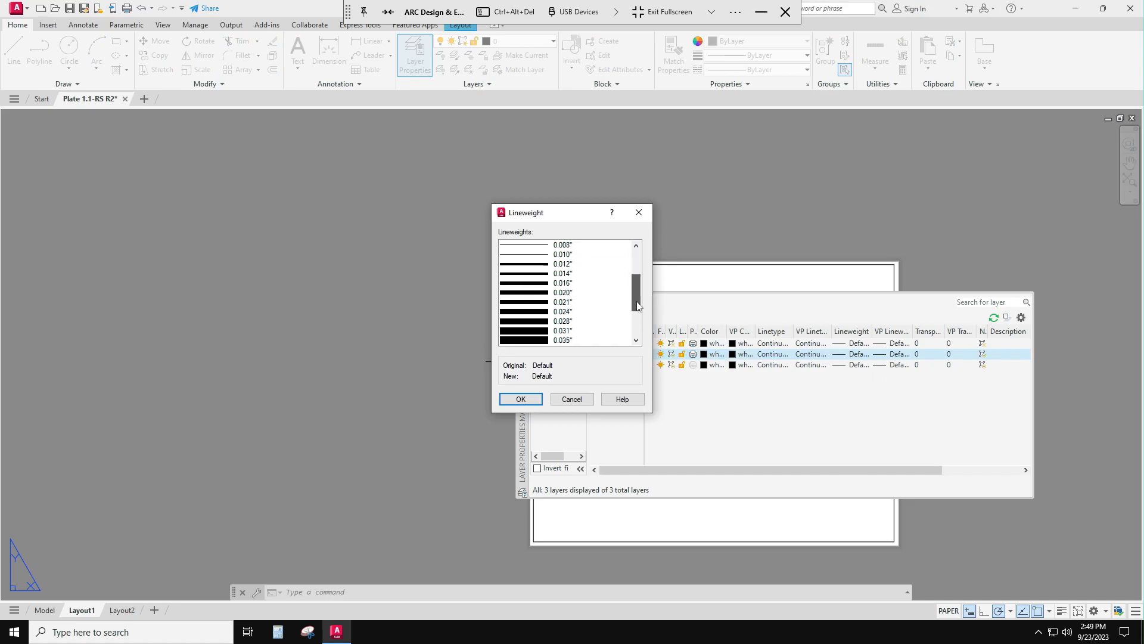
left_click(542, 321)
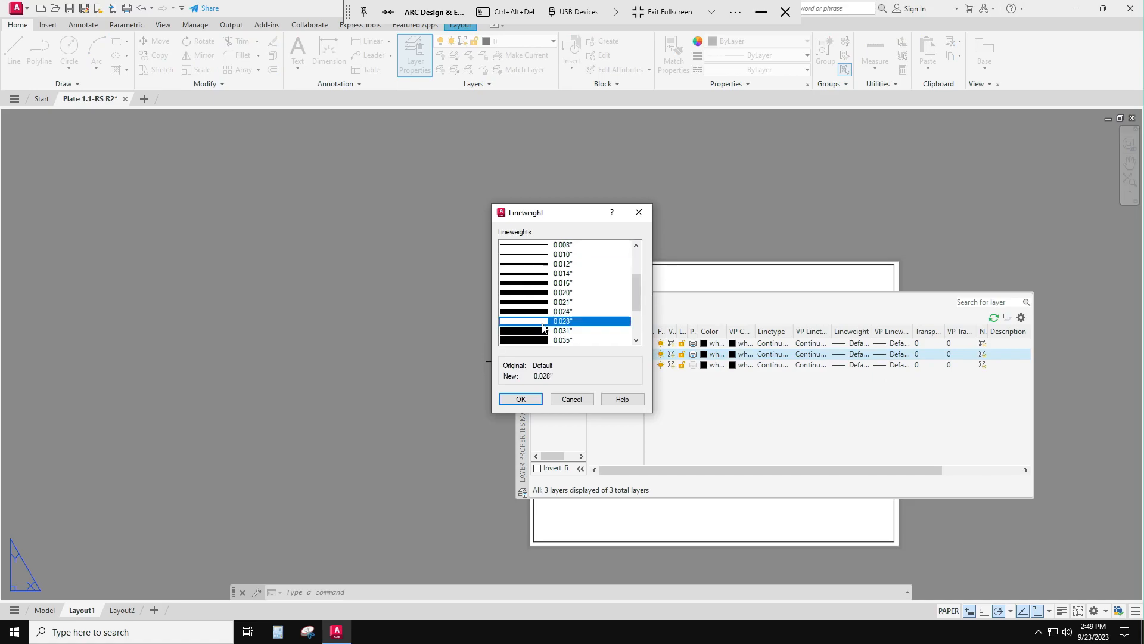
left_click(521, 399)
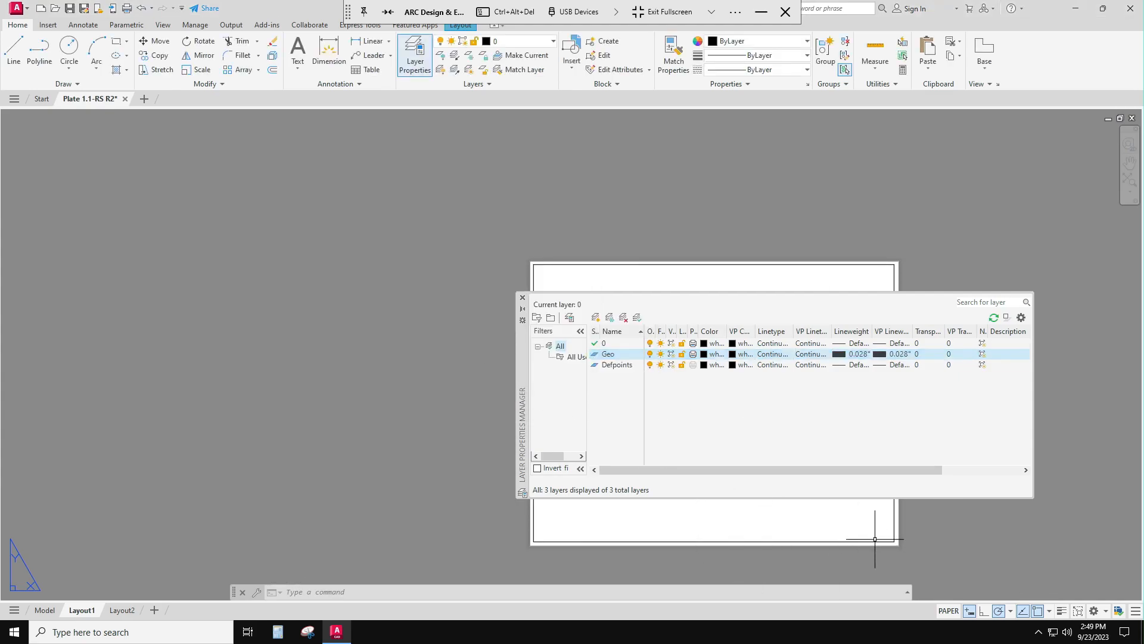
Step: Check the lineweight settings, keeping inches as the units for listing
right_click(1066, 614)
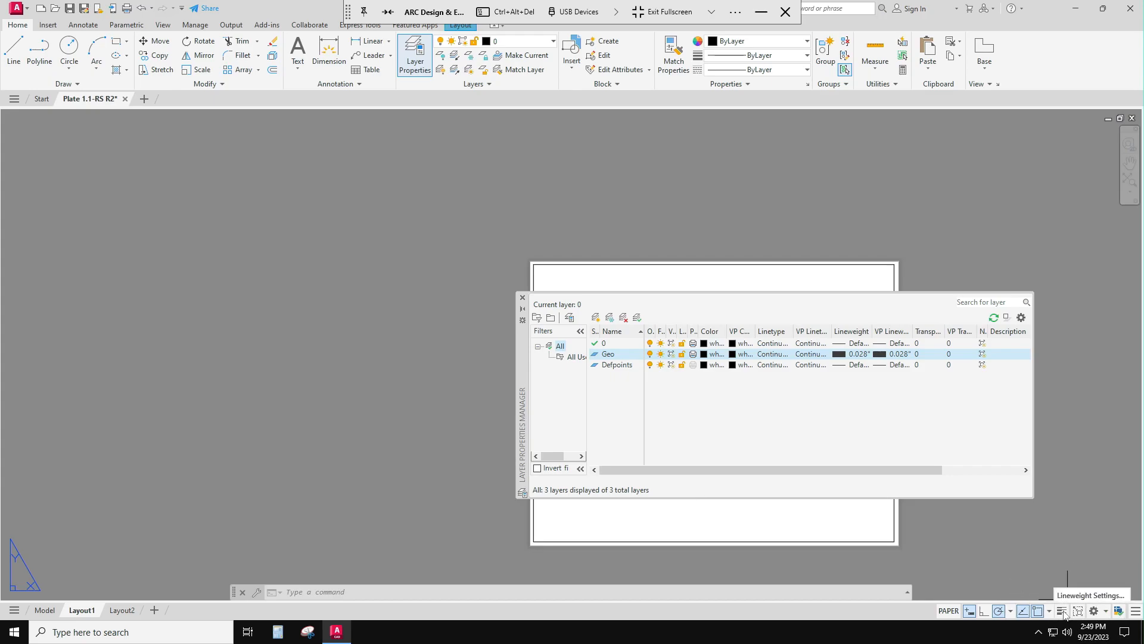
left_click(1076, 595)
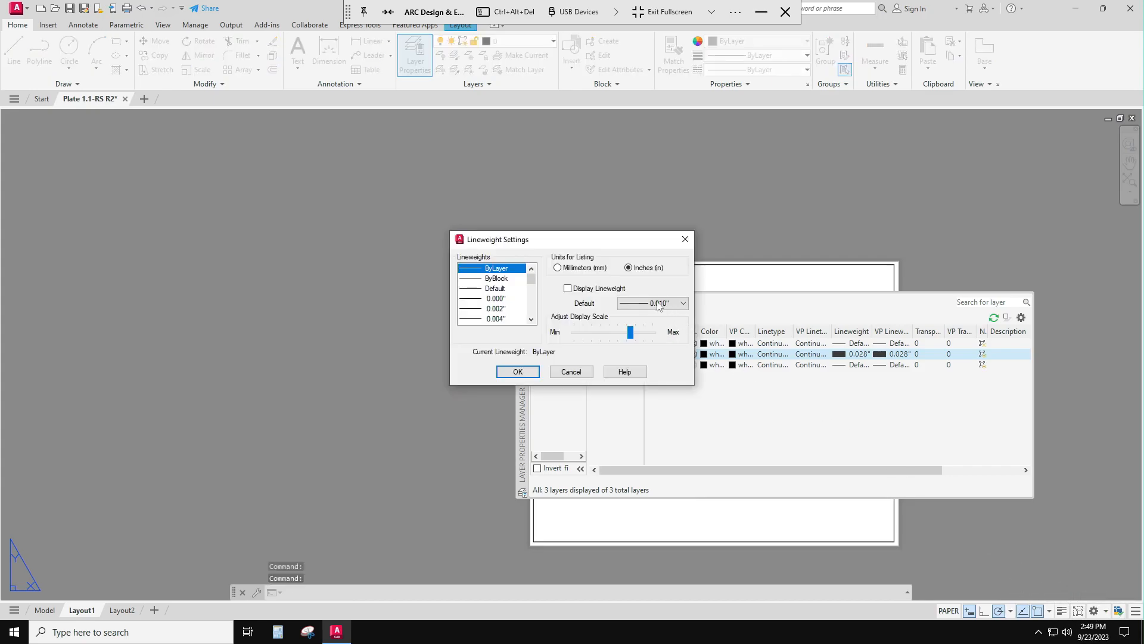
left_click(629, 268)
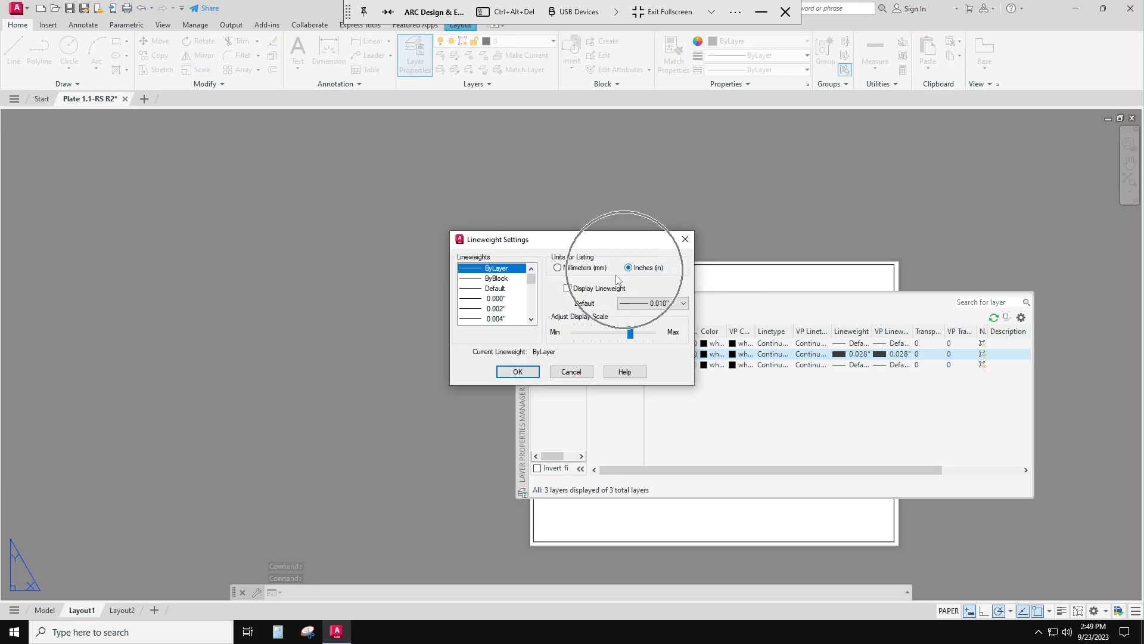
left_click(518, 372)
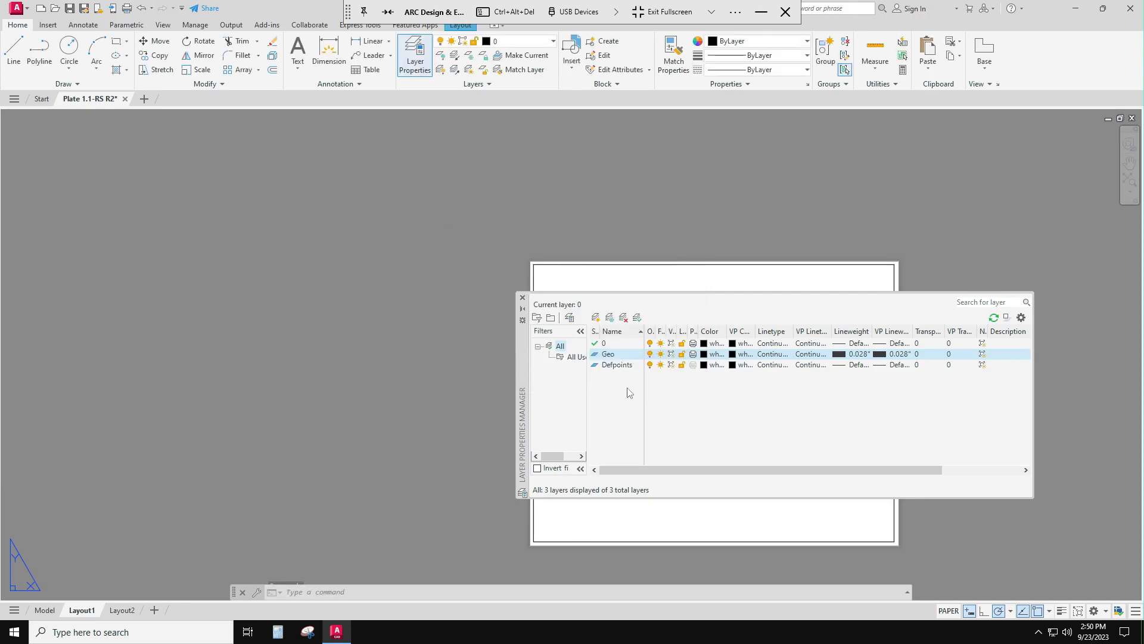
left_click(1072, 388)
key("Escape")
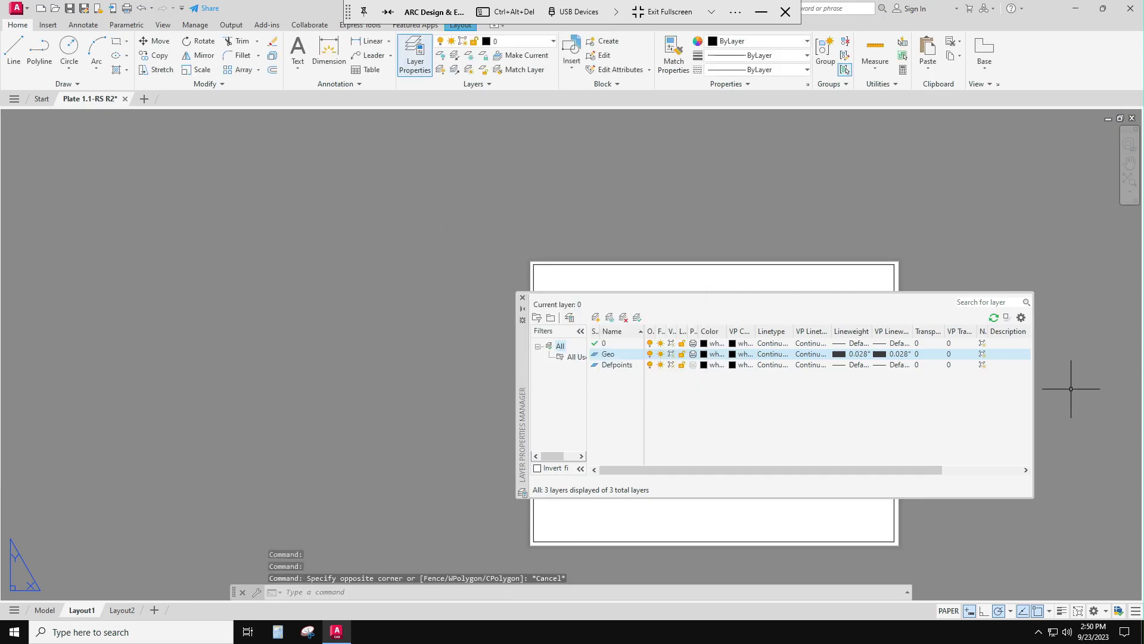
Step: Create a layer named Dim-Text with the color red and a lineweight of 0.014"
left_click(596, 318)
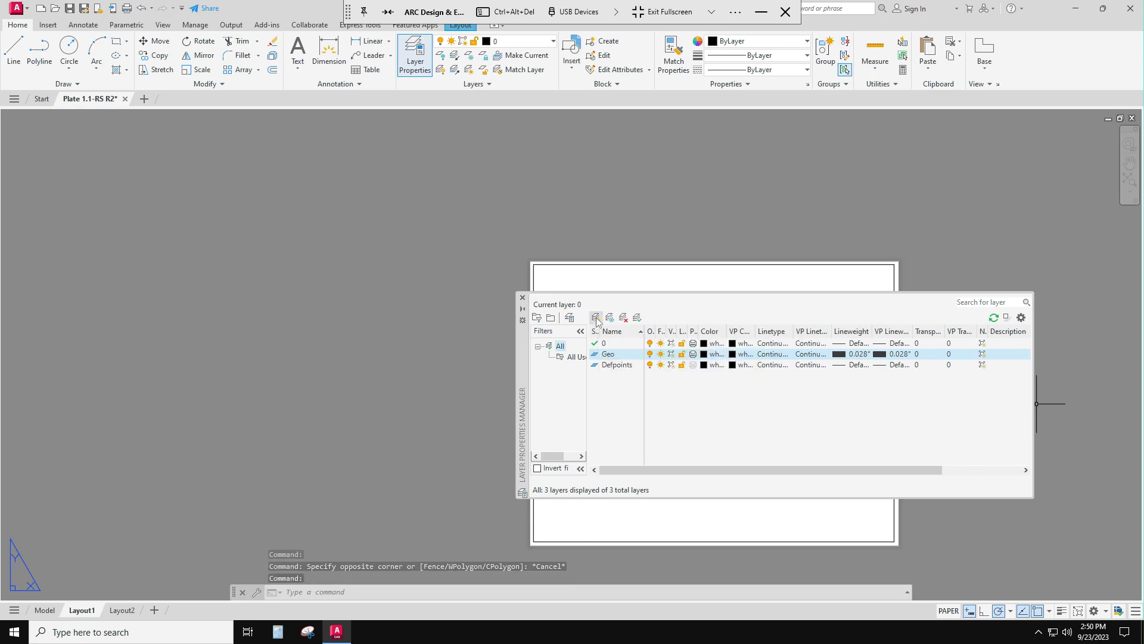
type("Dim-Text")
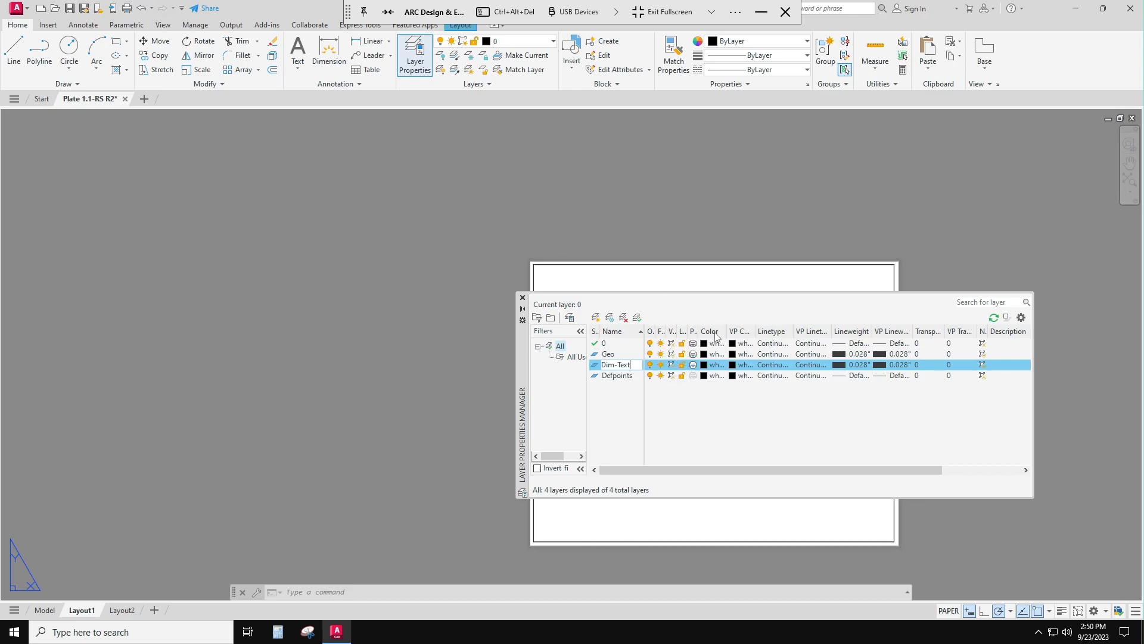
left_click(704, 367)
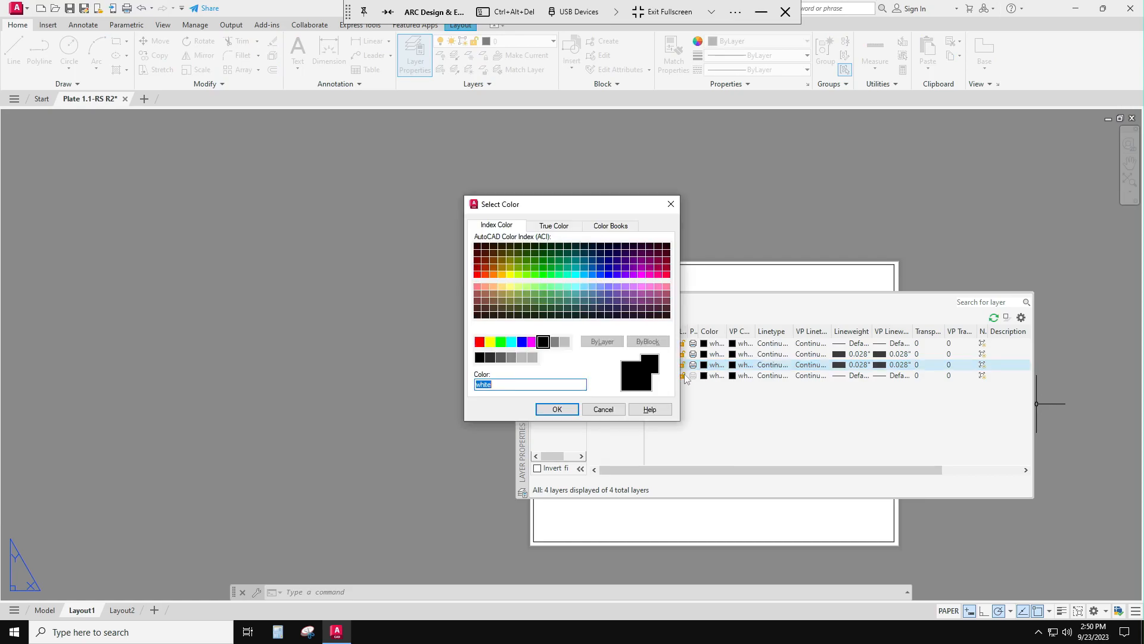
left_click(478, 344)
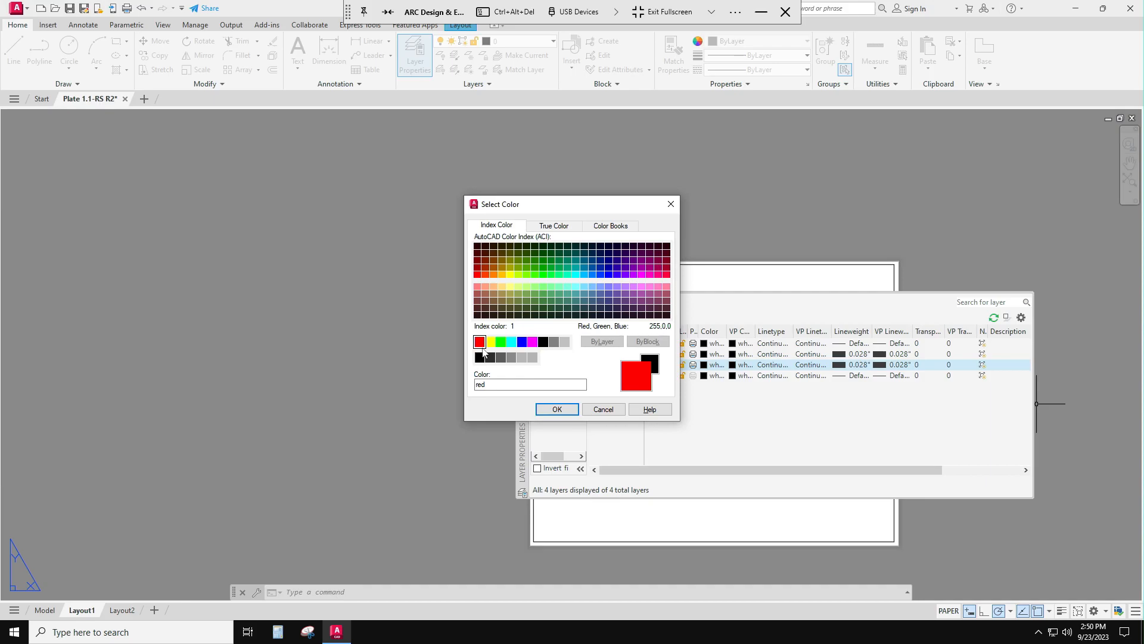
left_click(557, 409)
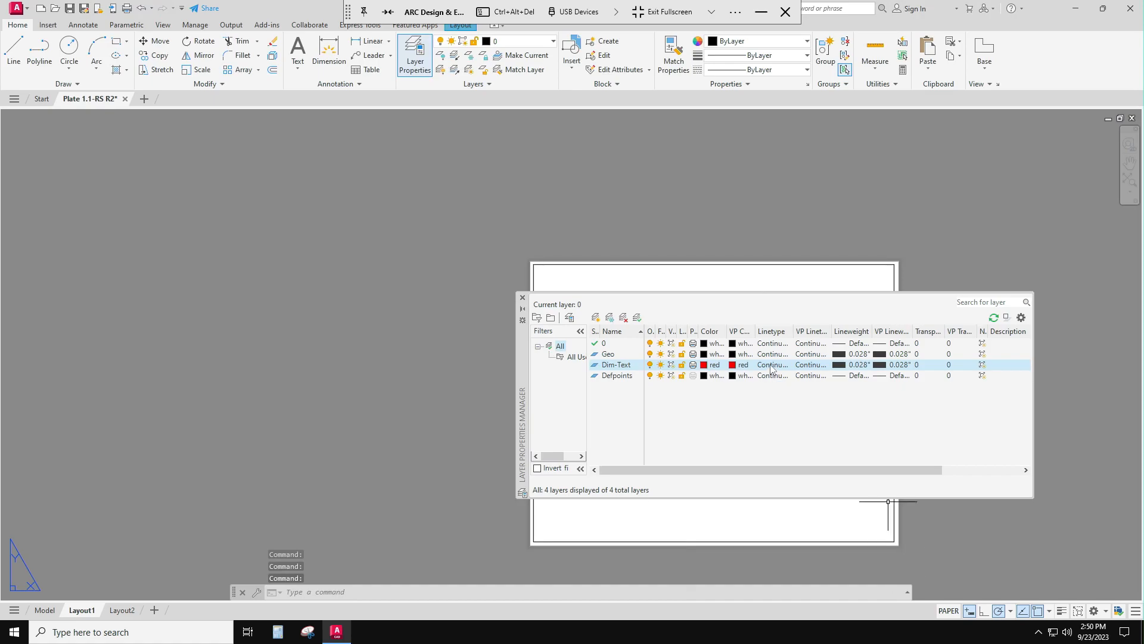
left_click(860, 367)
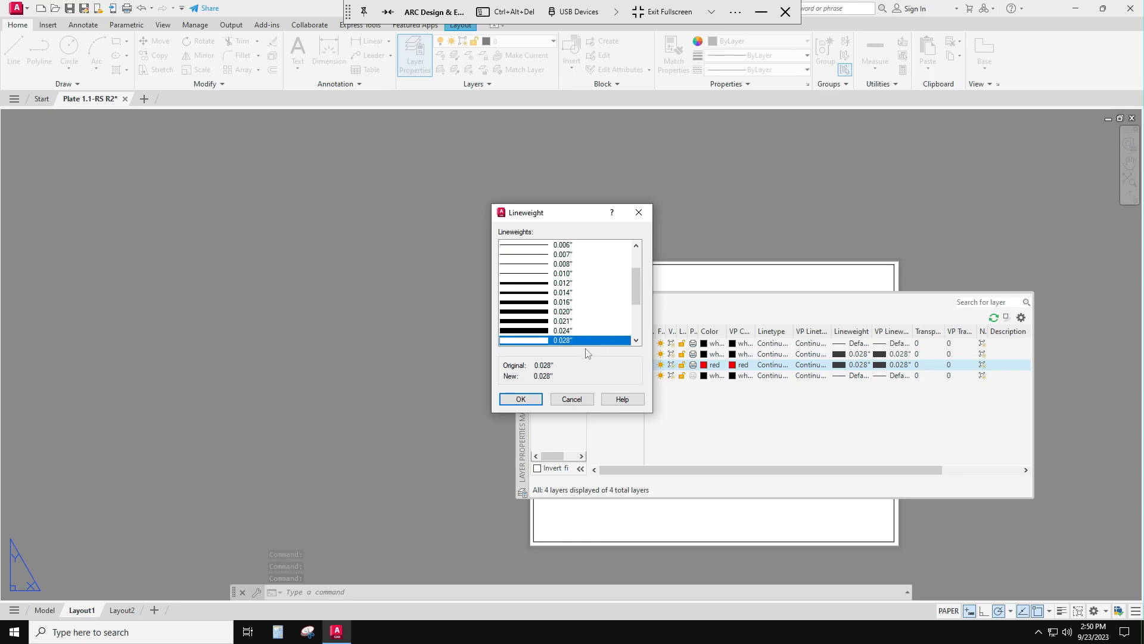
left_click(535, 293)
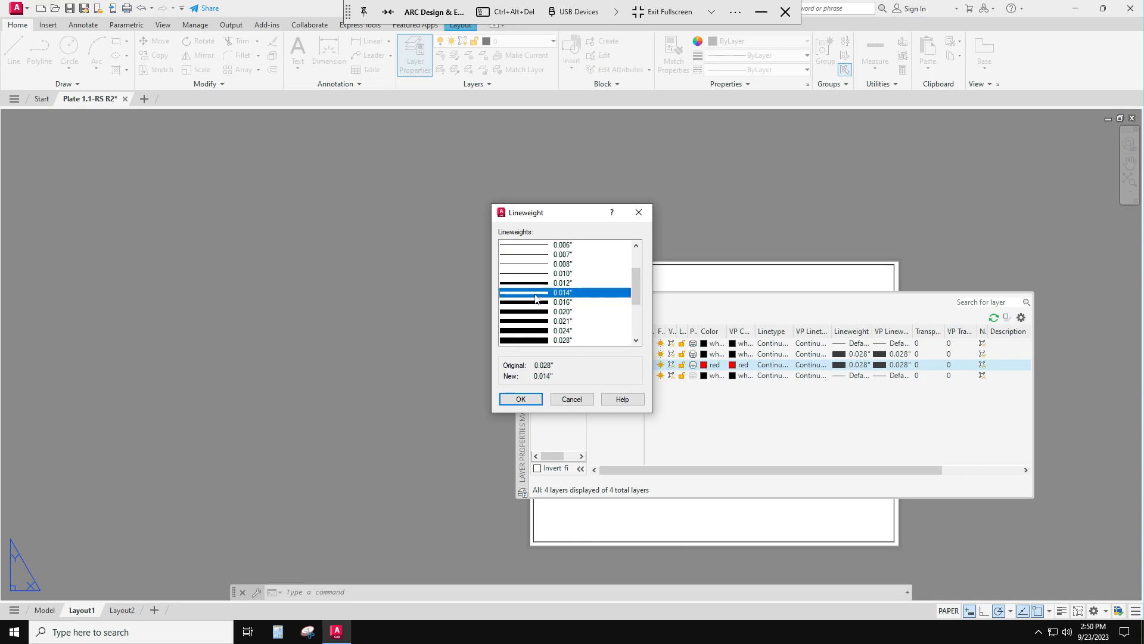
left_click(520, 400)
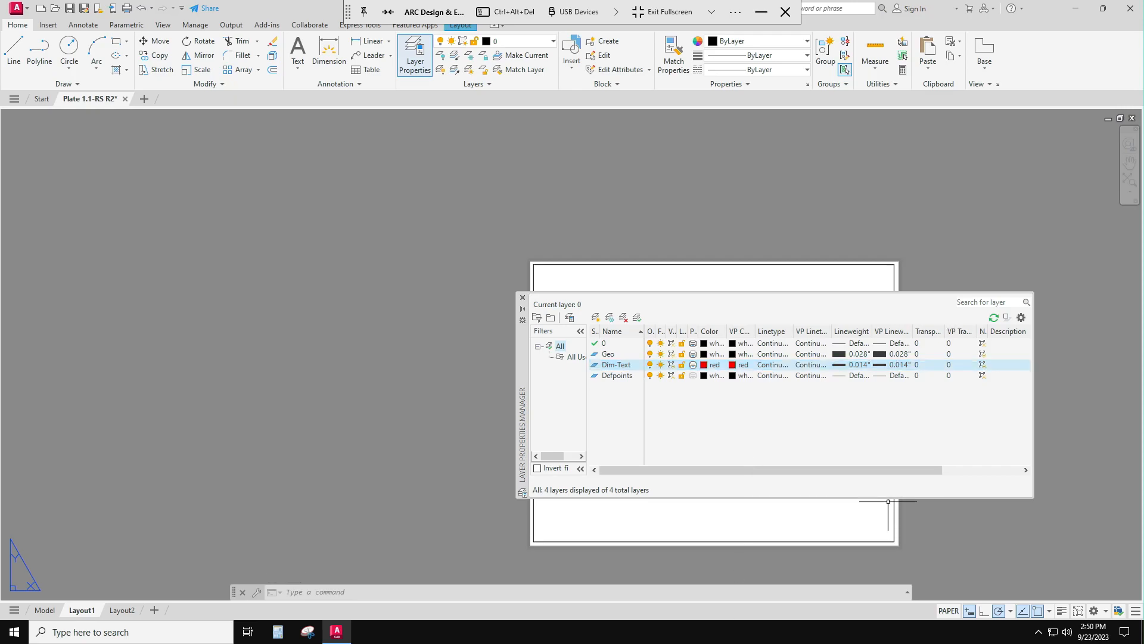
Step: Close the Layer Properties Manager and check the drawing's layer list for the new layers
left_click(522, 297)
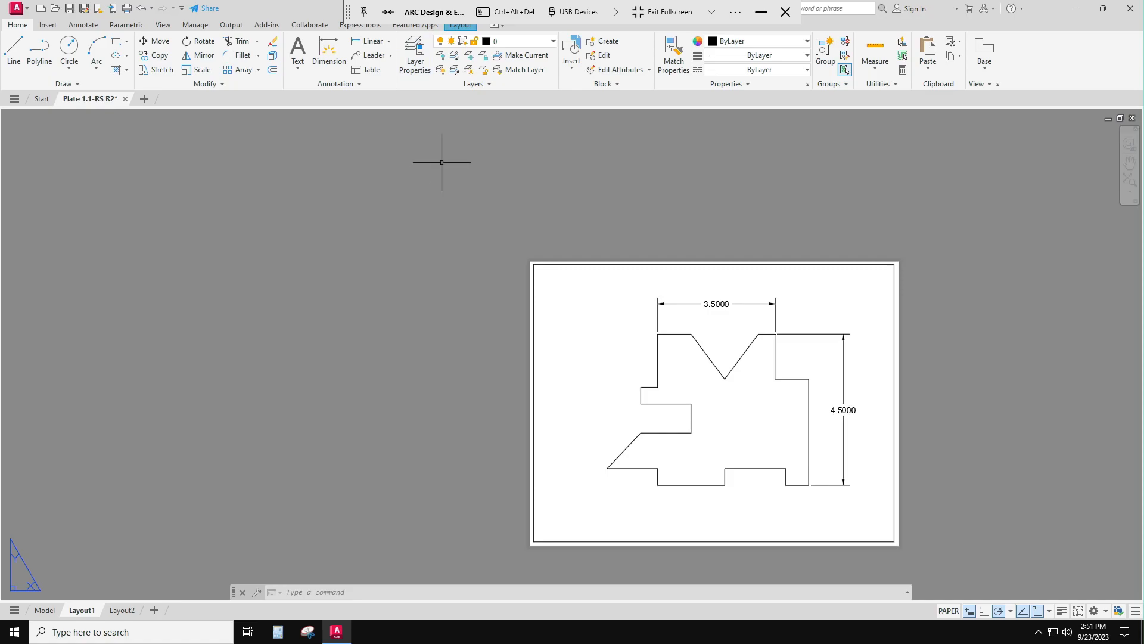
left_click(554, 42)
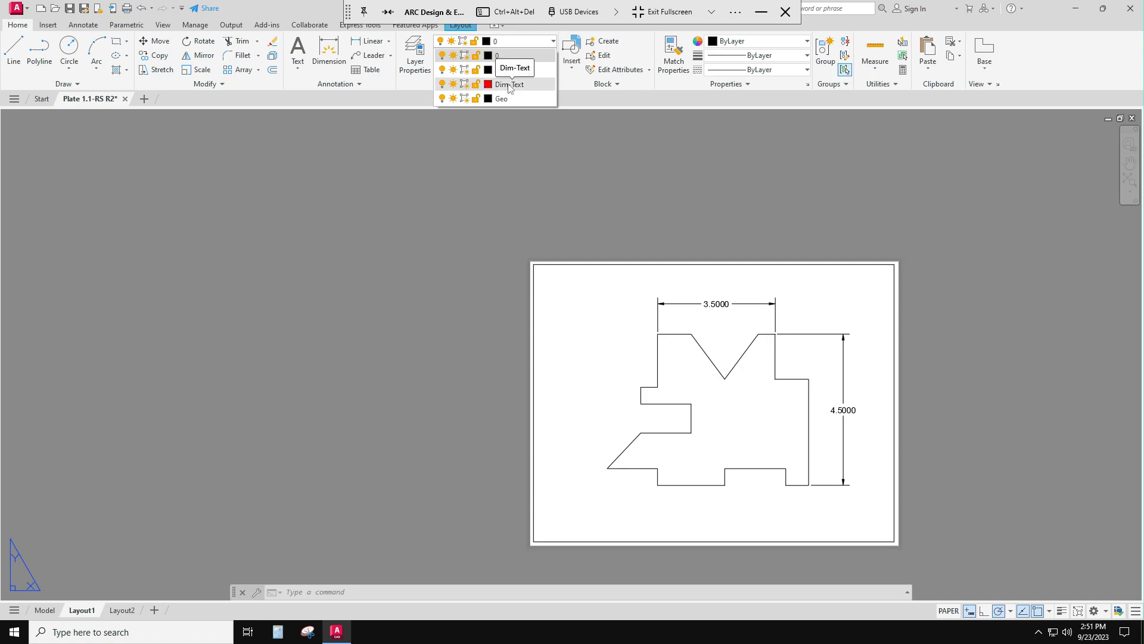
left_click(455, 202)
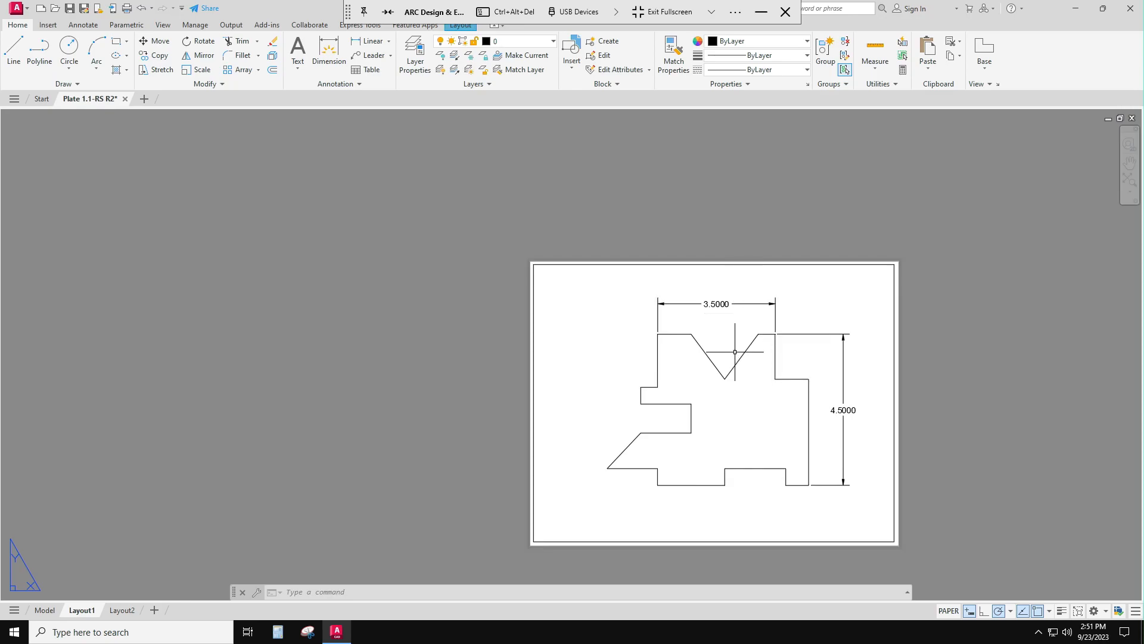
Step: Enter the viewport's model space and assign all the plate outline's lines to the Geo layer through their properties
left_click(948, 611)
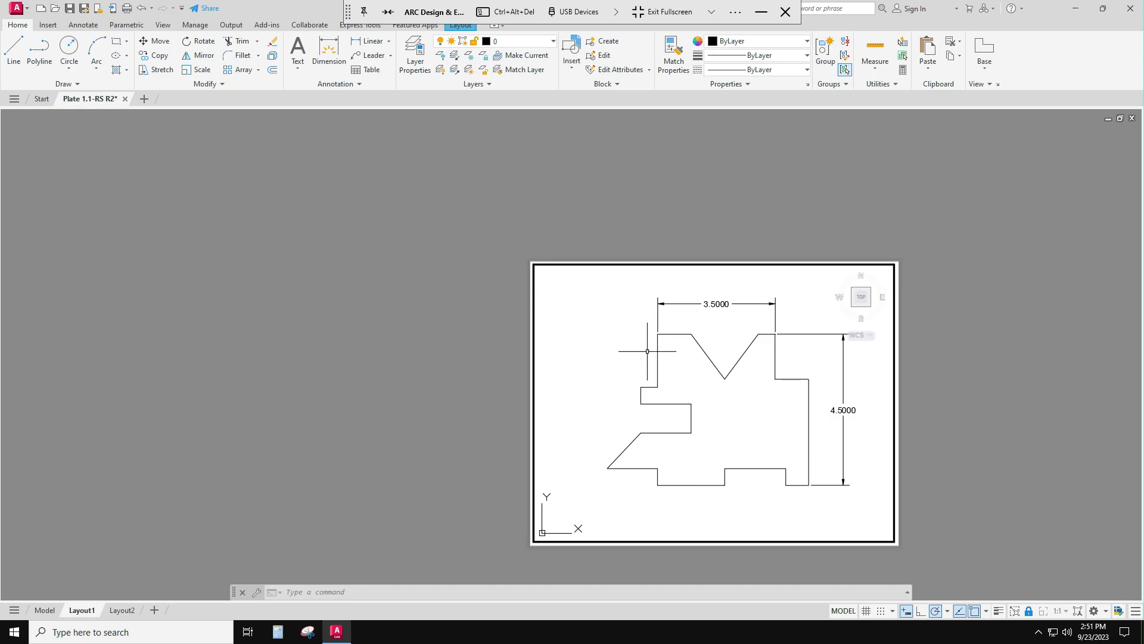
left_click(574, 324)
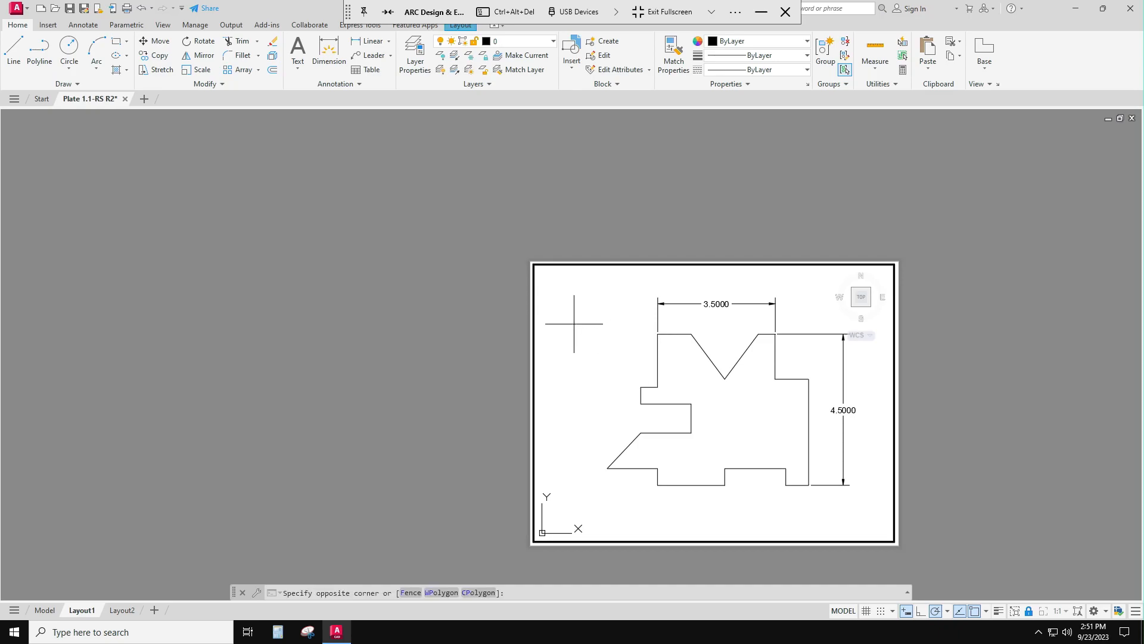
left_click(832, 499)
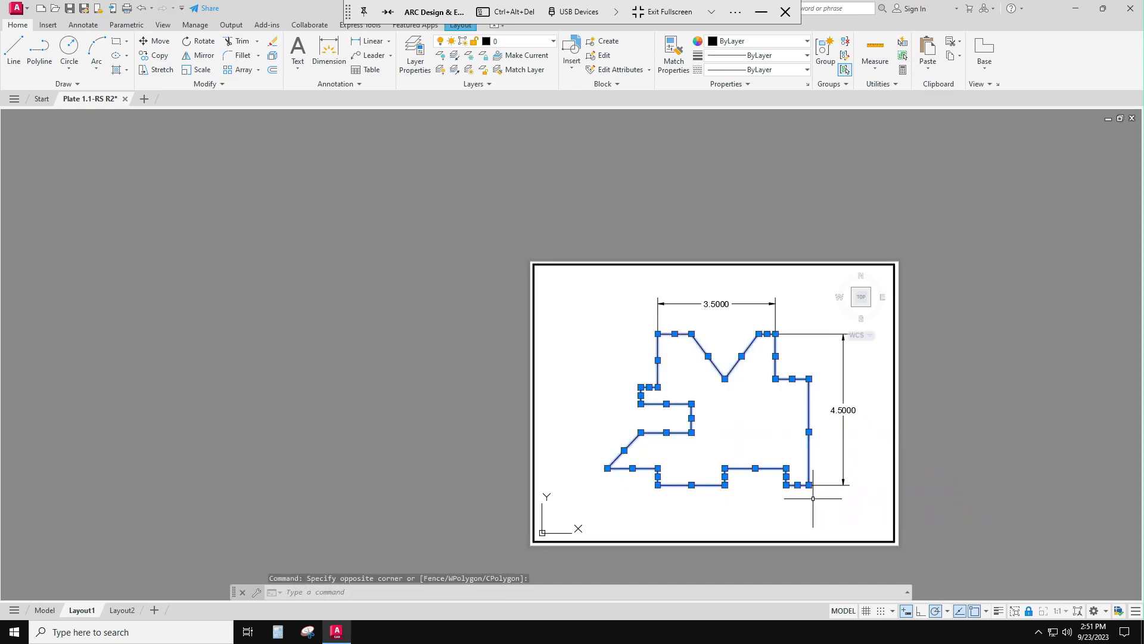
right_click(740, 469)
left_click(775, 450)
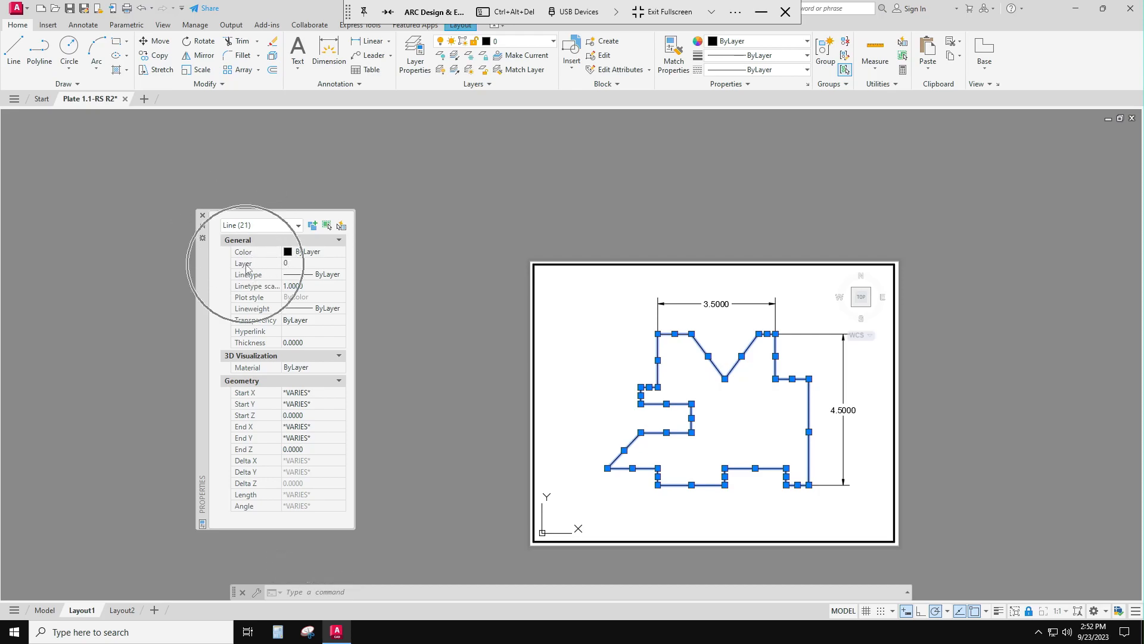
left_click(308, 265)
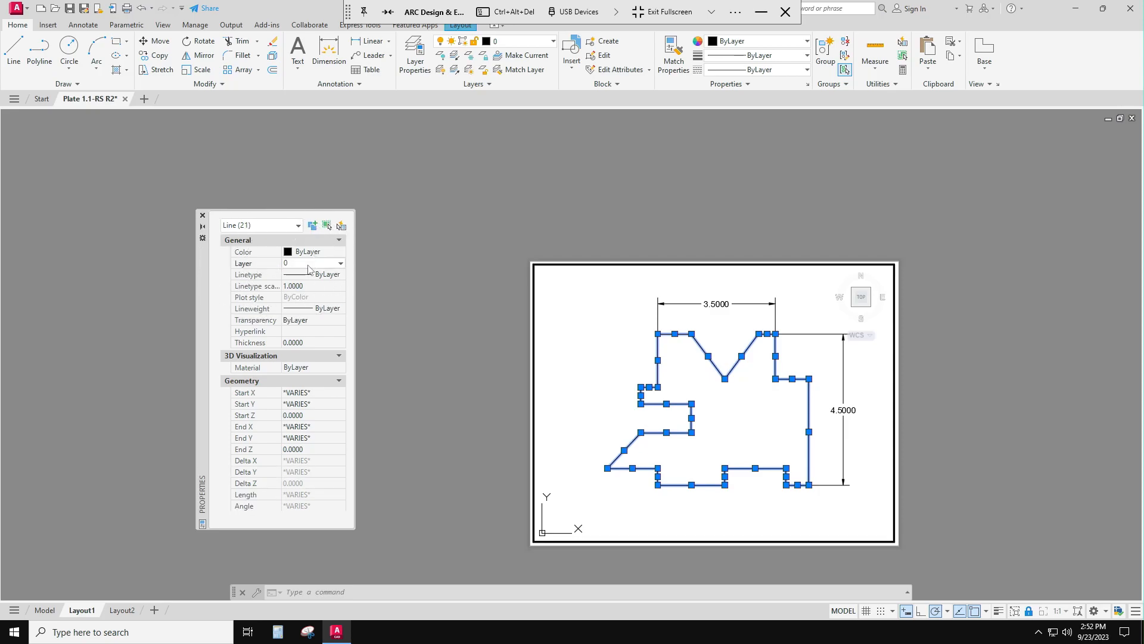
left_click(341, 264)
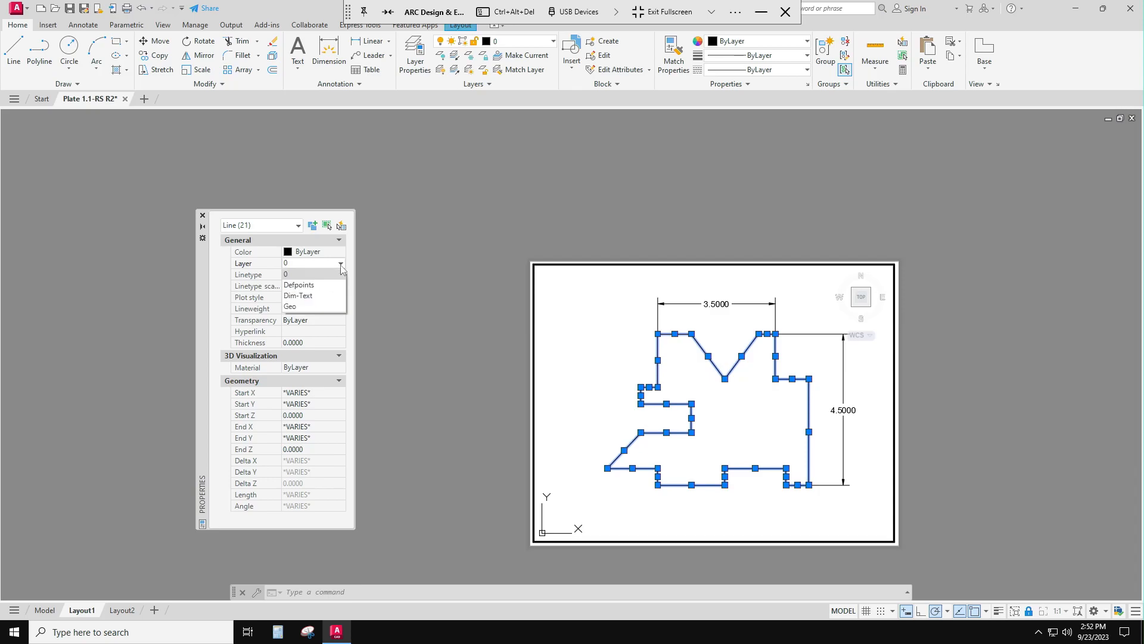
left_click(291, 307)
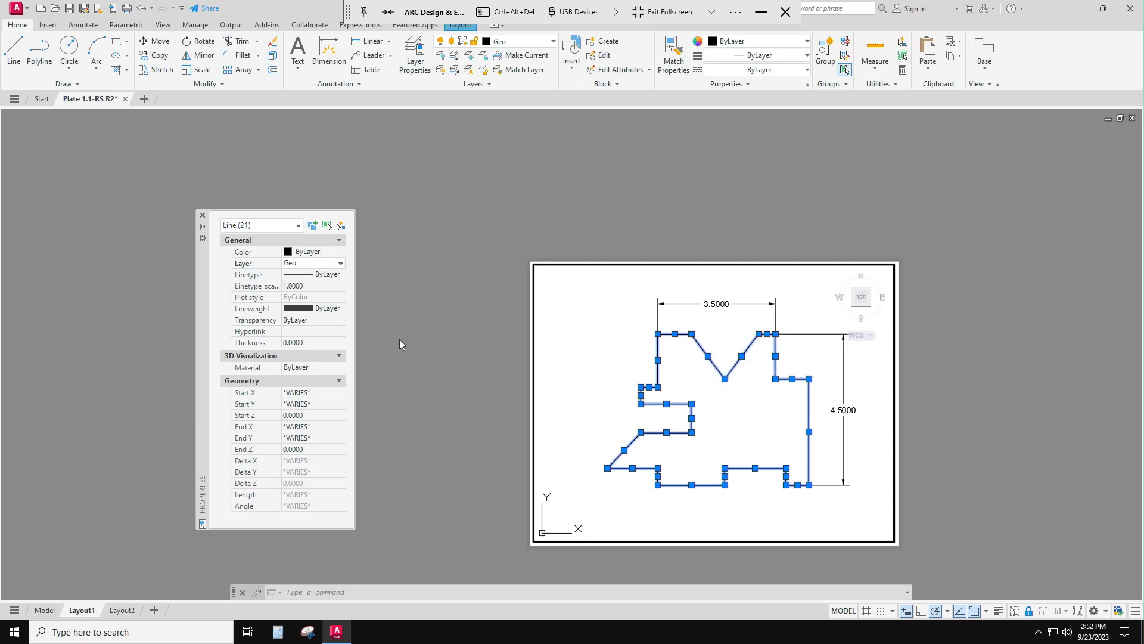
key("Escape")
key("Escape")
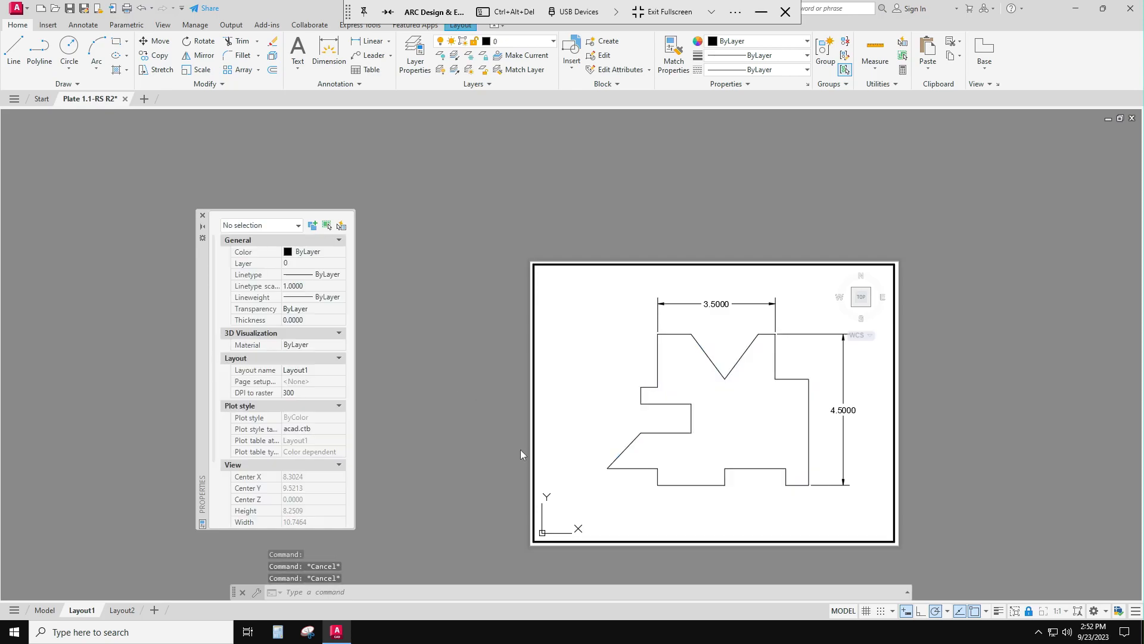
Step: Return to paper space and turn on the lineweight display, toggling it to compare the outline's appearance
left_click(842, 611)
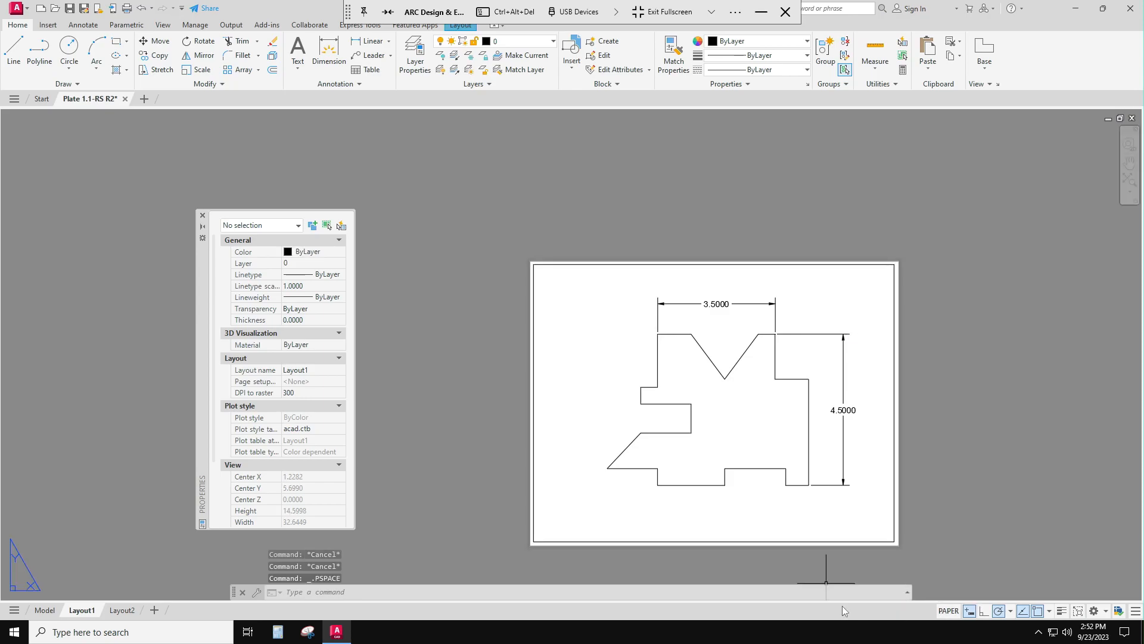
left_click(1063, 612)
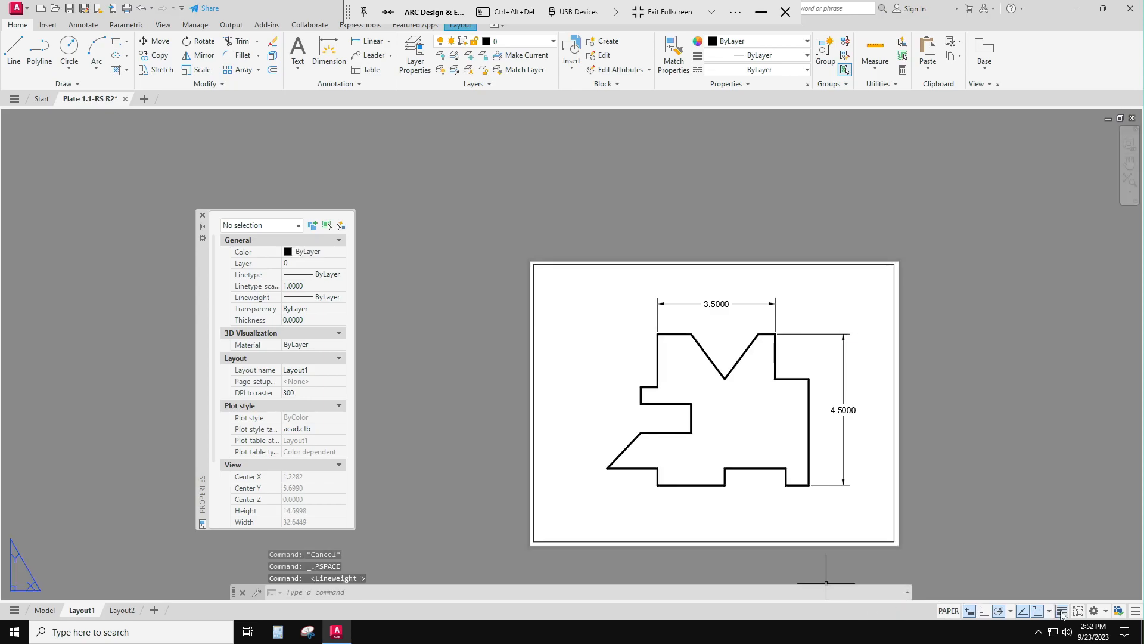
left_click(1062, 612)
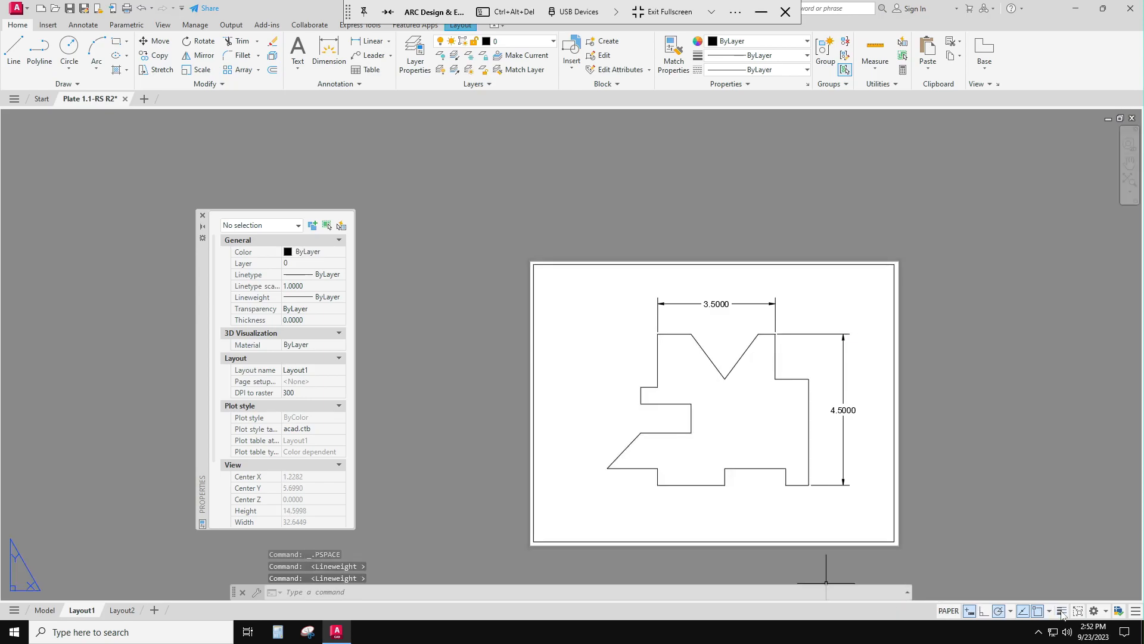
left_click(1063, 612)
left_click(1062, 613)
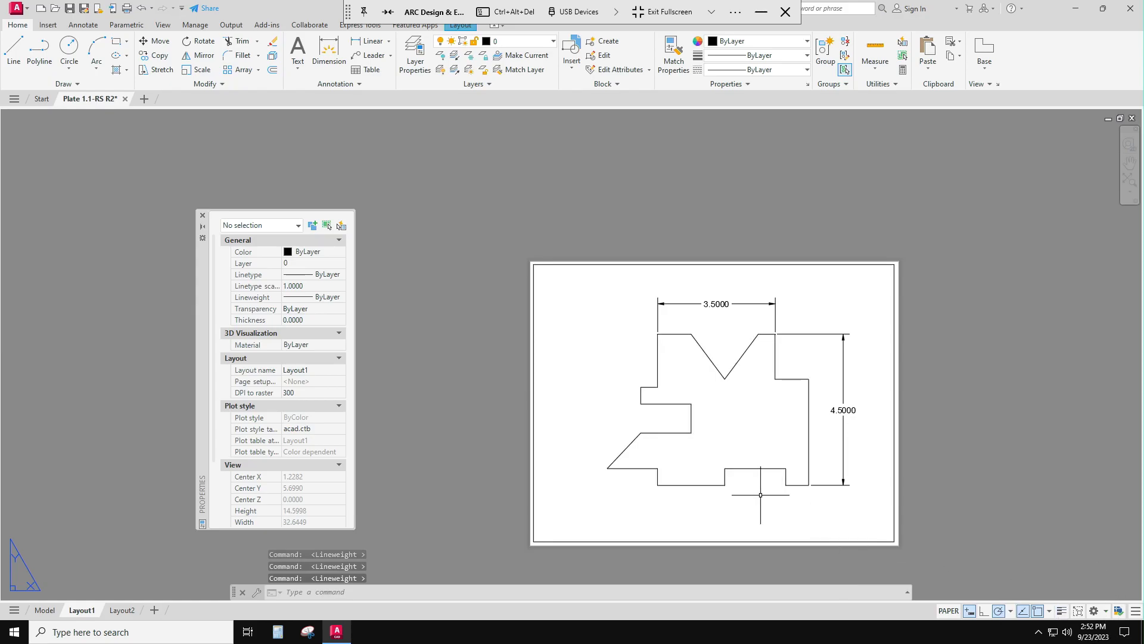
left_click(1063, 612)
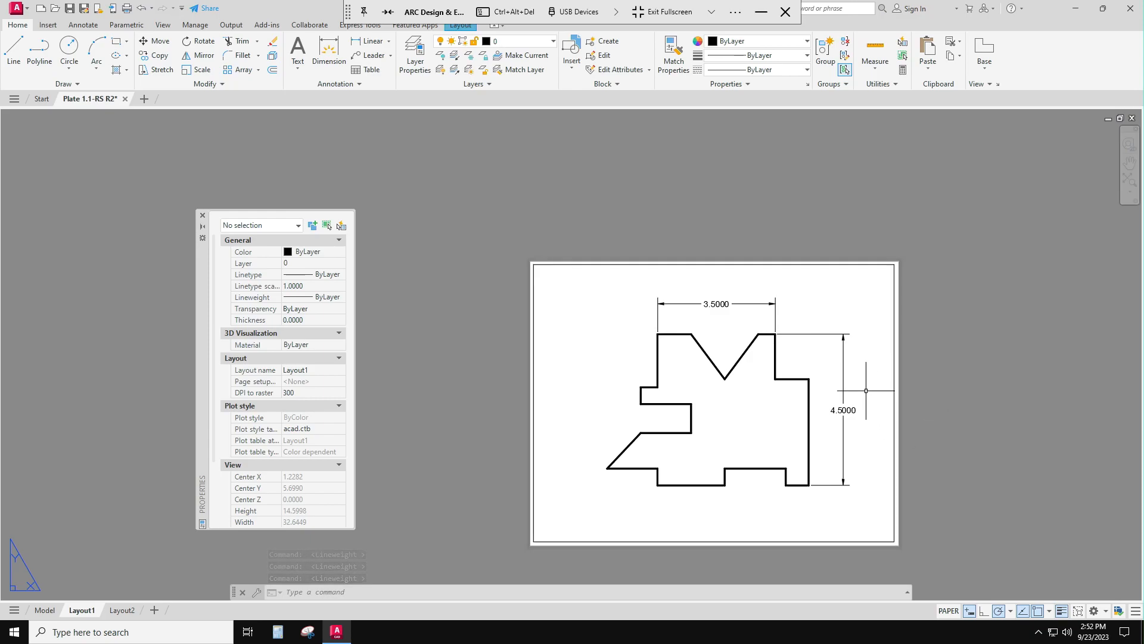
Step: Select both dimensions in the layout and assign them to the Dim-Text layer through their properties
left_click(600, 280)
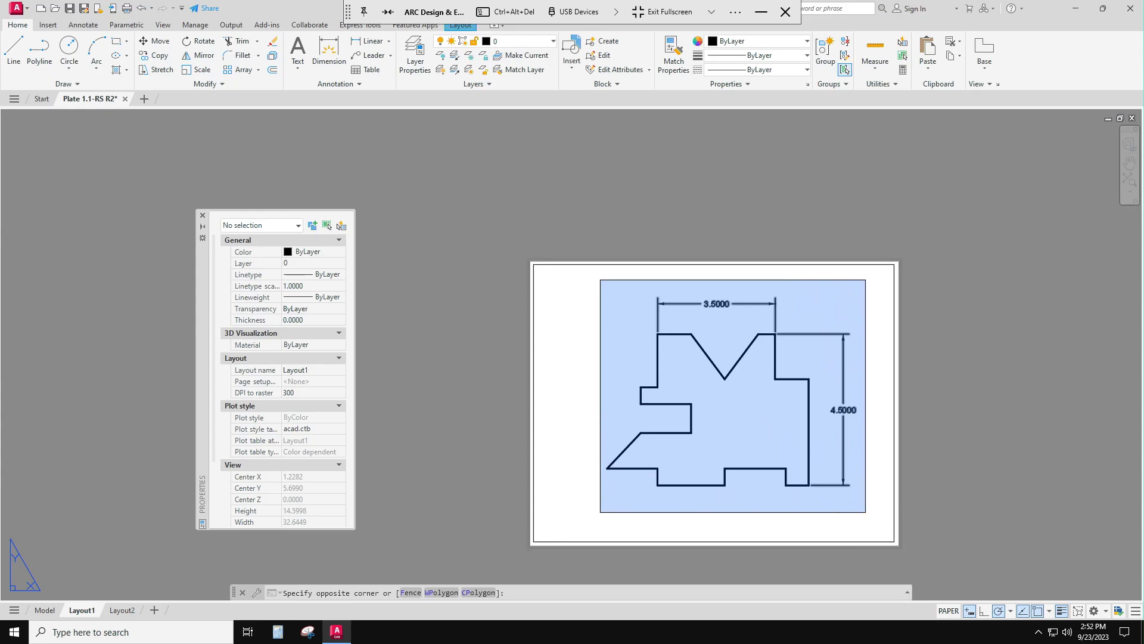
left_click(872, 505)
left_click(318, 266)
left_click(340, 264)
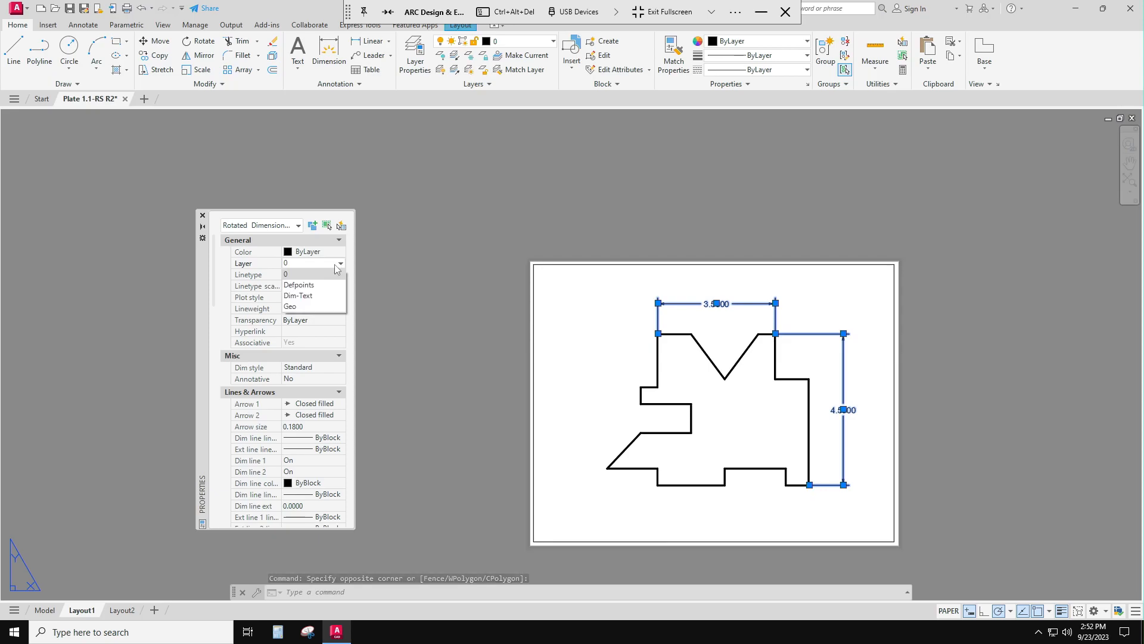
left_click(298, 297)
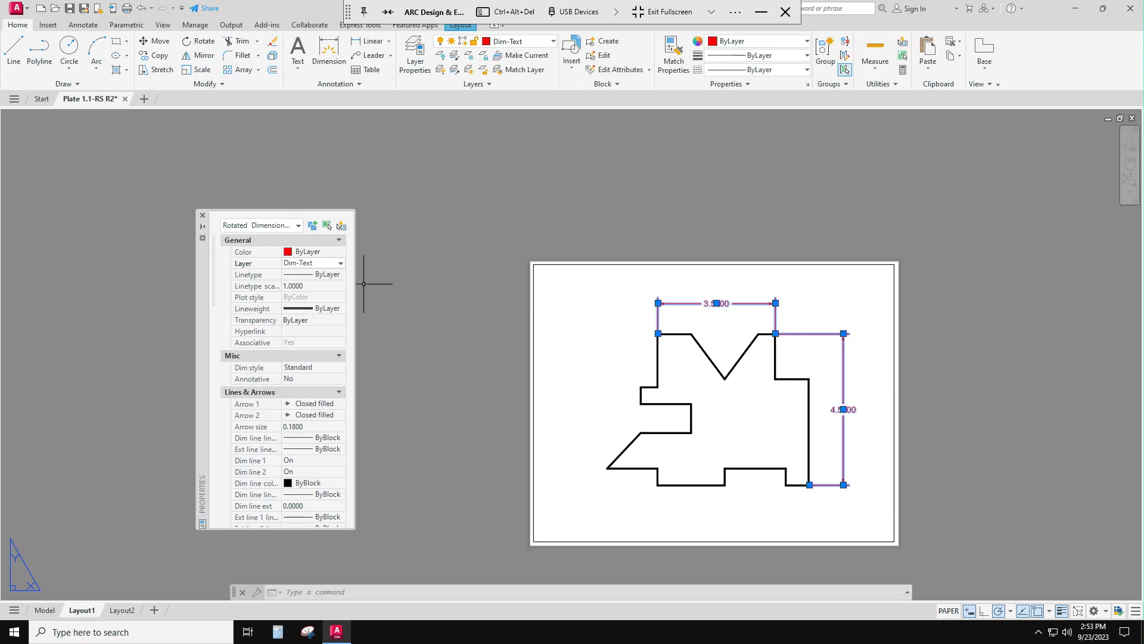
left_click(442, 243)
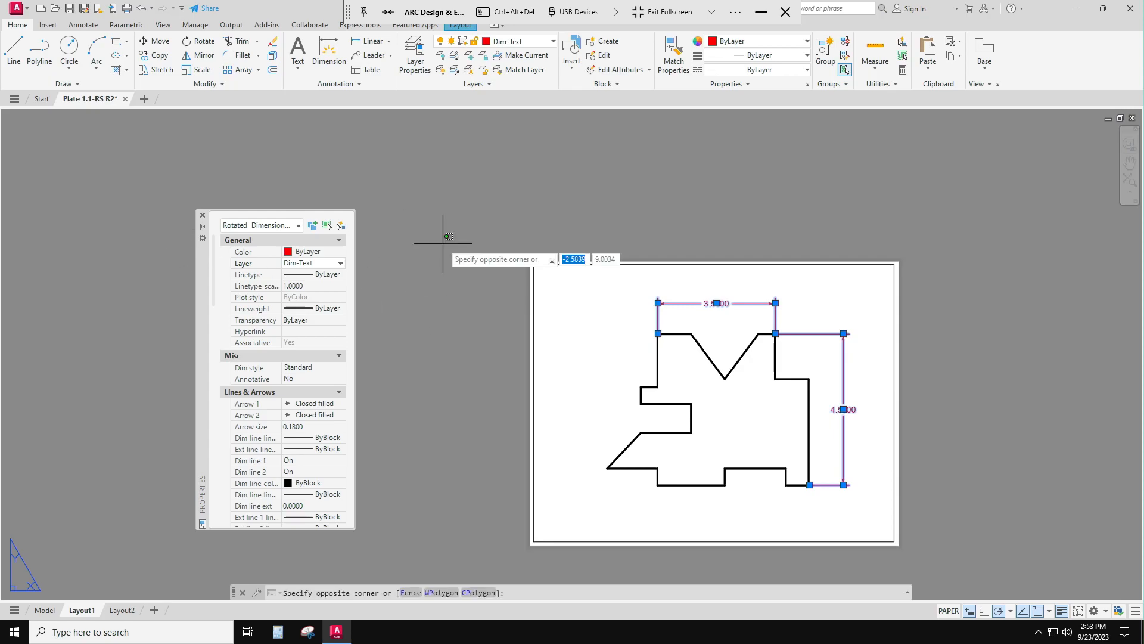
key("Escape")
key("Escape")
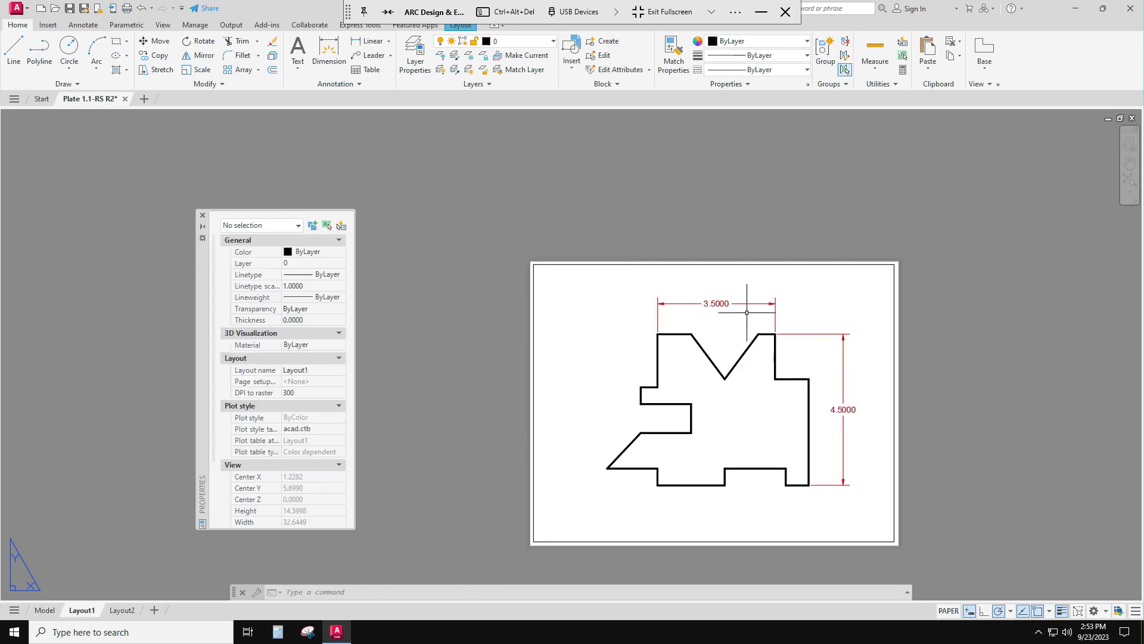
scroll(745, 313, "up", 3)
scroll(724, 311, "down", 3)
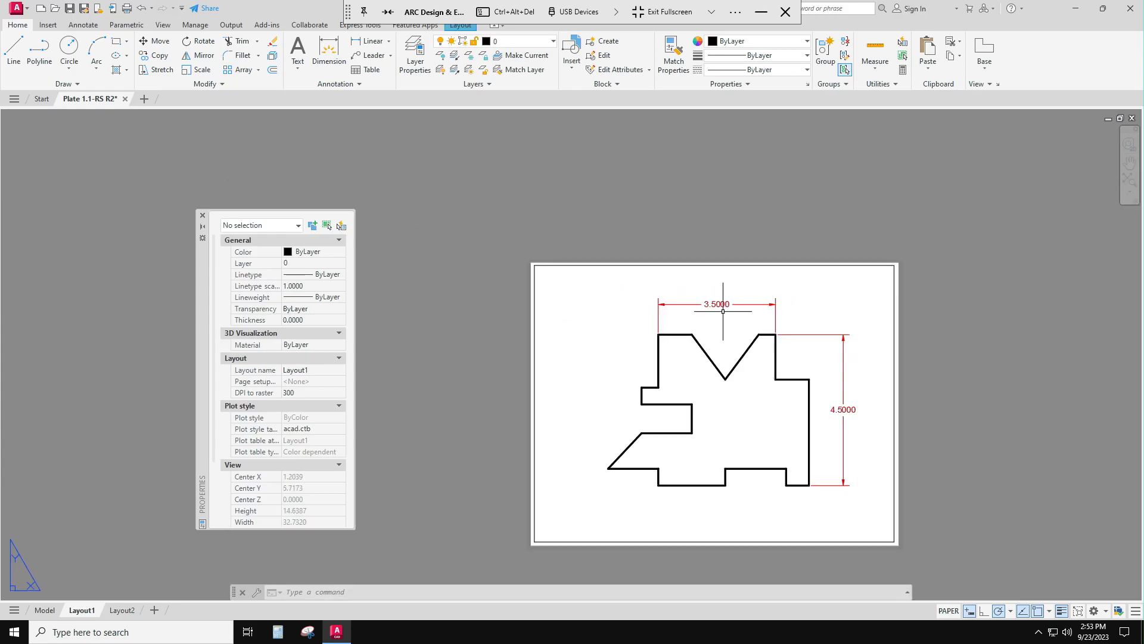
middle_click_drag(722, 311, 714, 310)
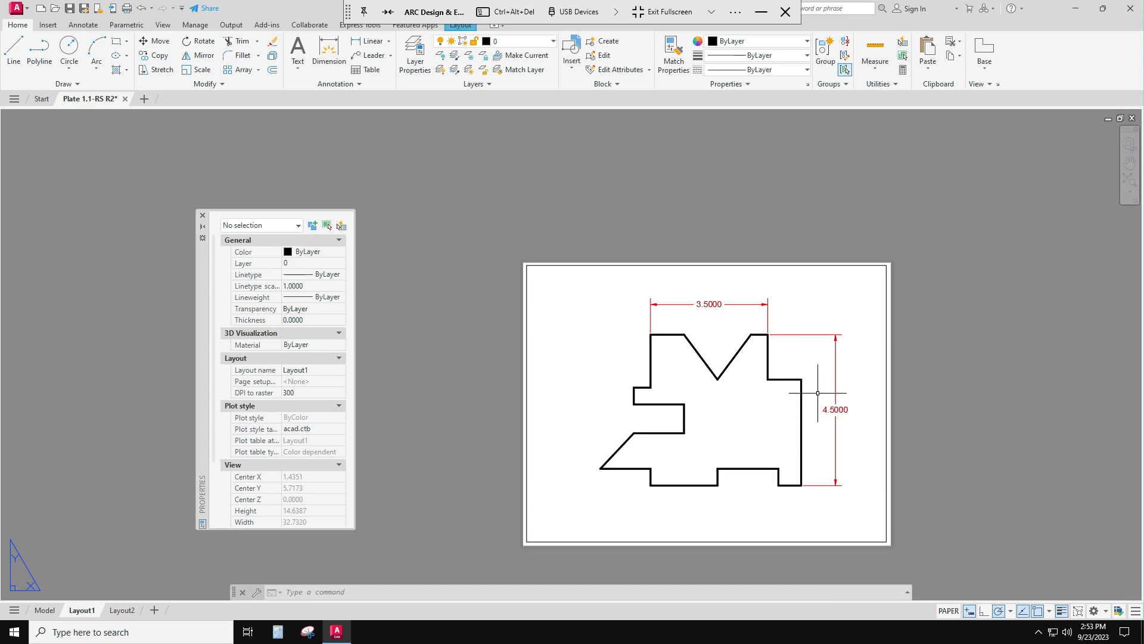
Step: Save the drawing, and switch into the viewport's model space and back to paper space
mouse_move(94, 100)
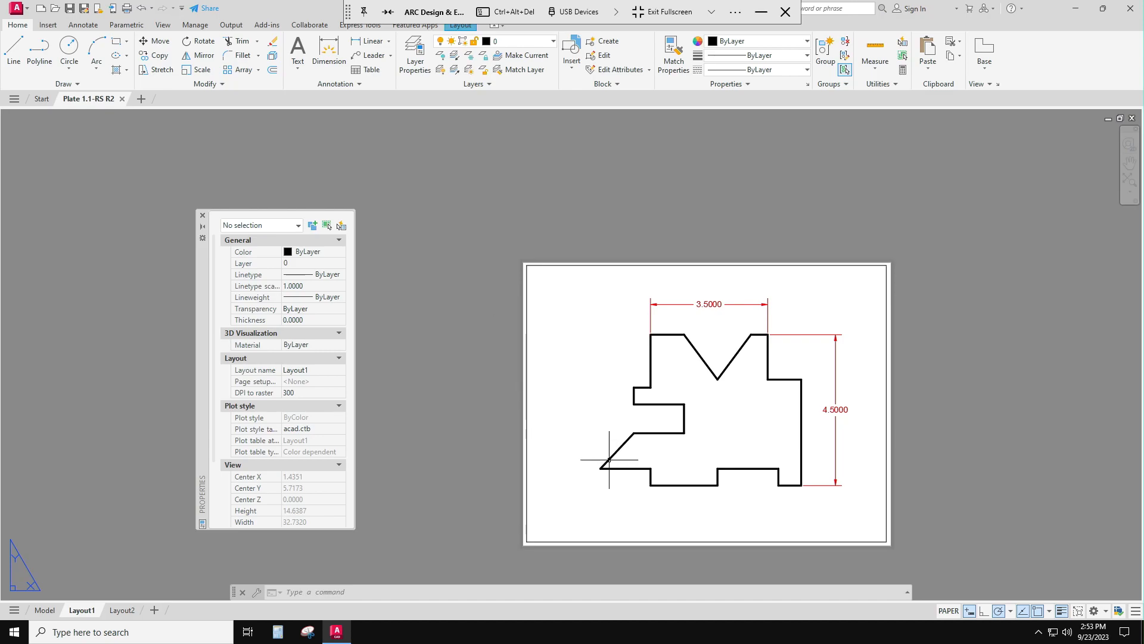
left_click(948, 612)
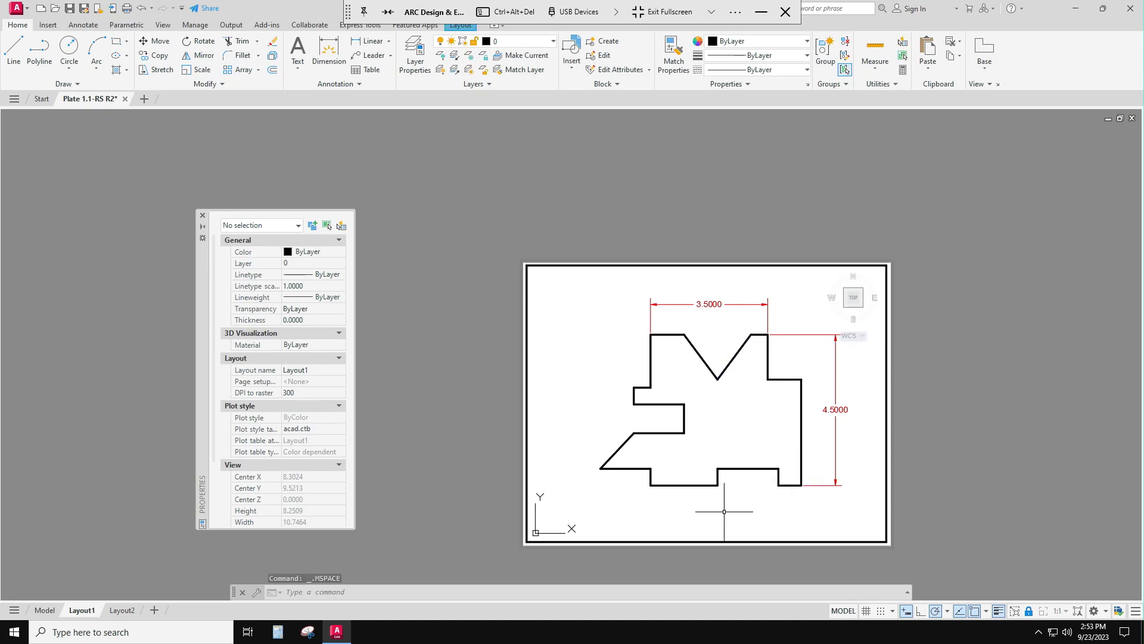
left_click(844, 611)
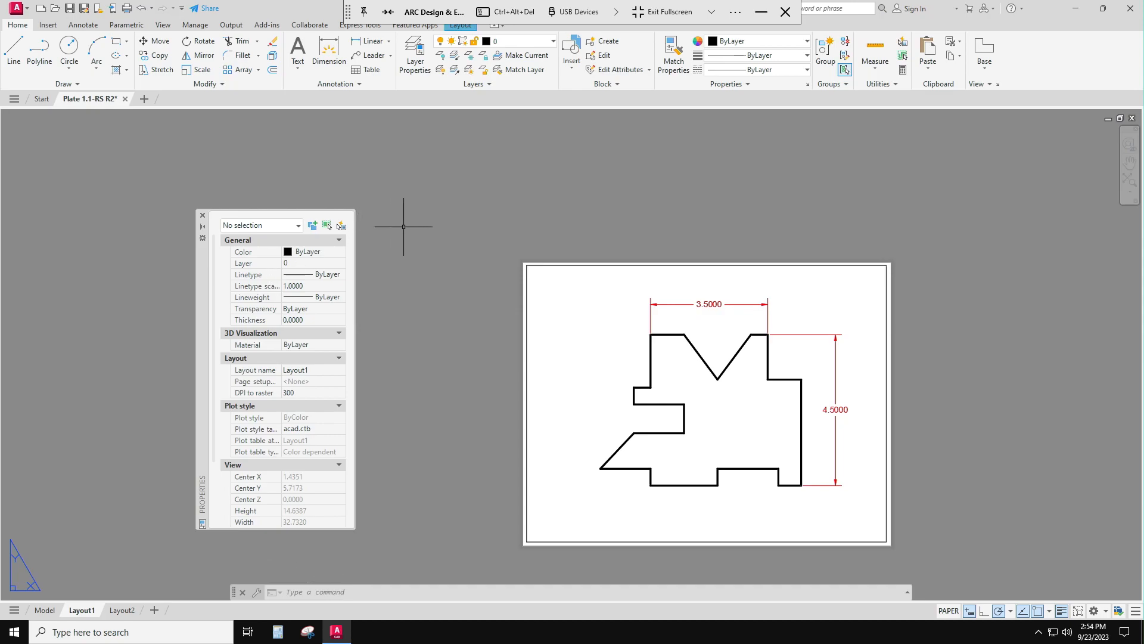
Step: Choose Dim-Text as the layer for the horizontal dimension above the plate, clear the selection and close the Properties palette
left_click(713, 307)
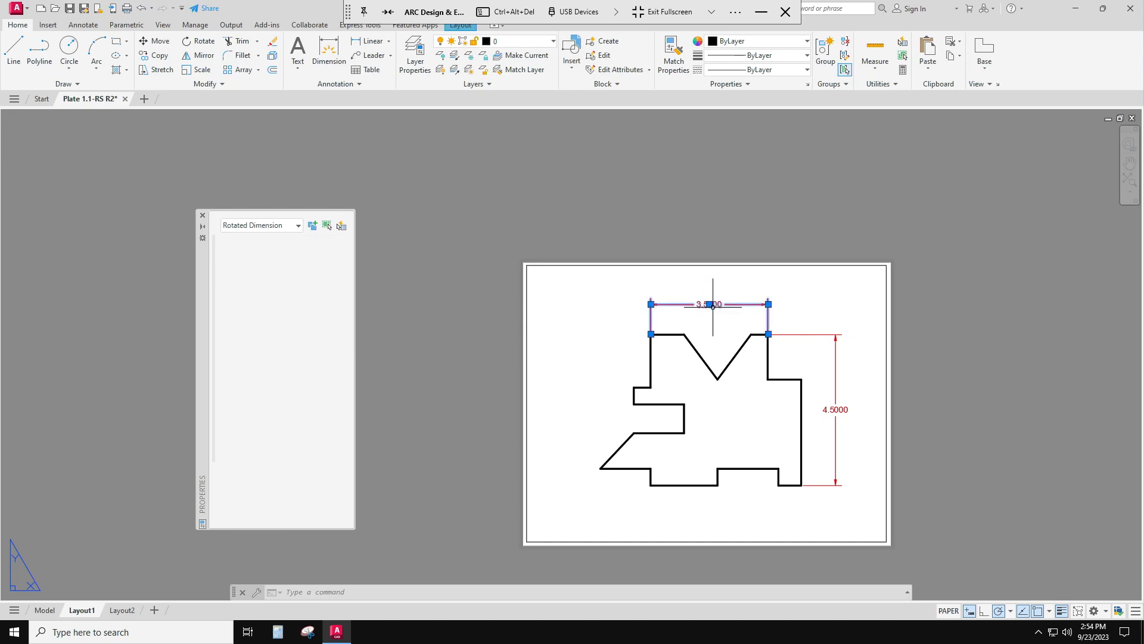
left_click(554, 42)
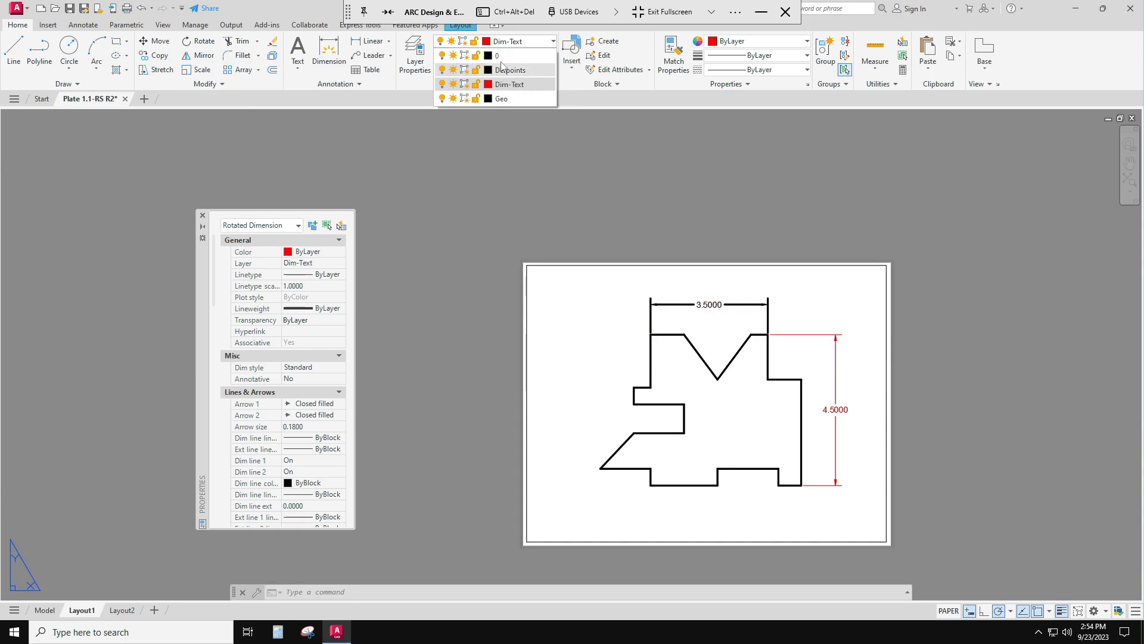
left_click(508, 84)
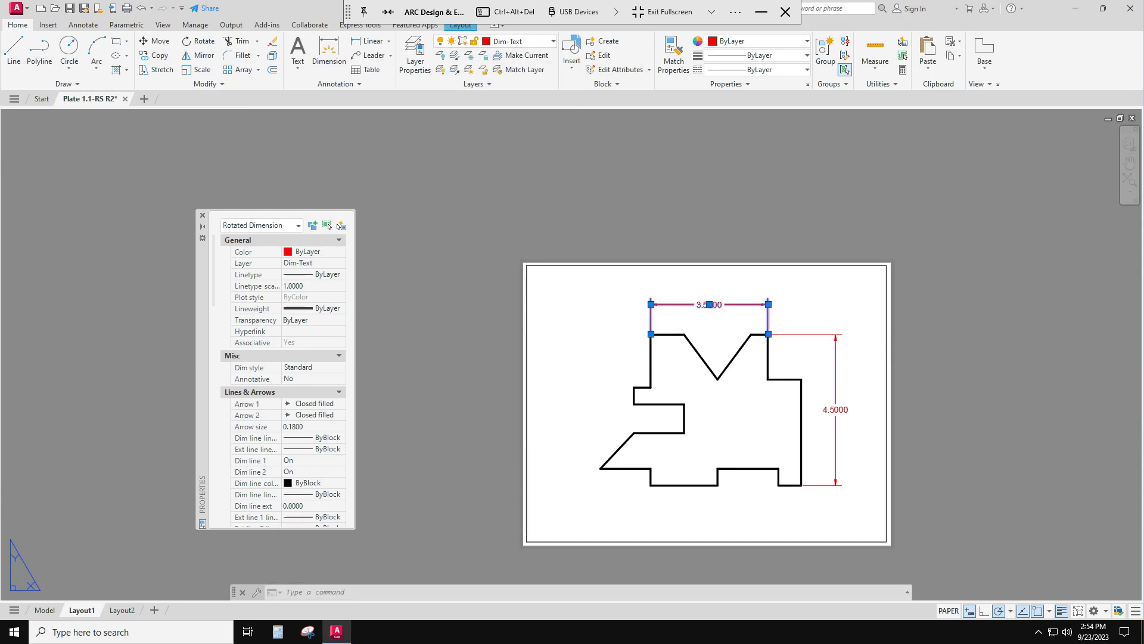
key("Escape")
key("Escape")
key("Escape")
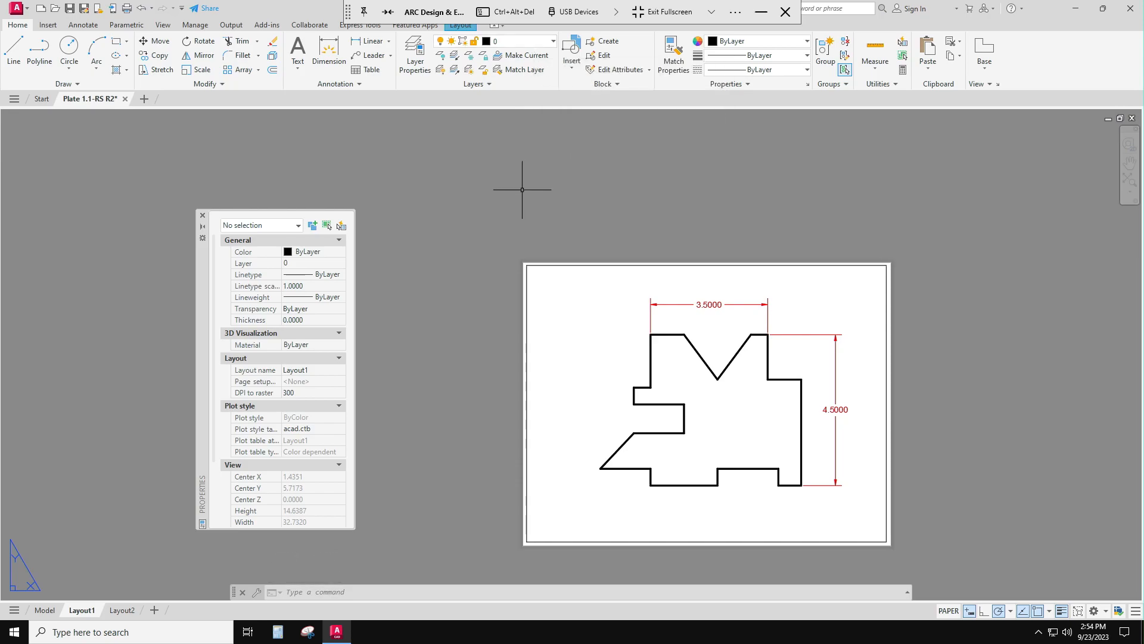
key("Escape")
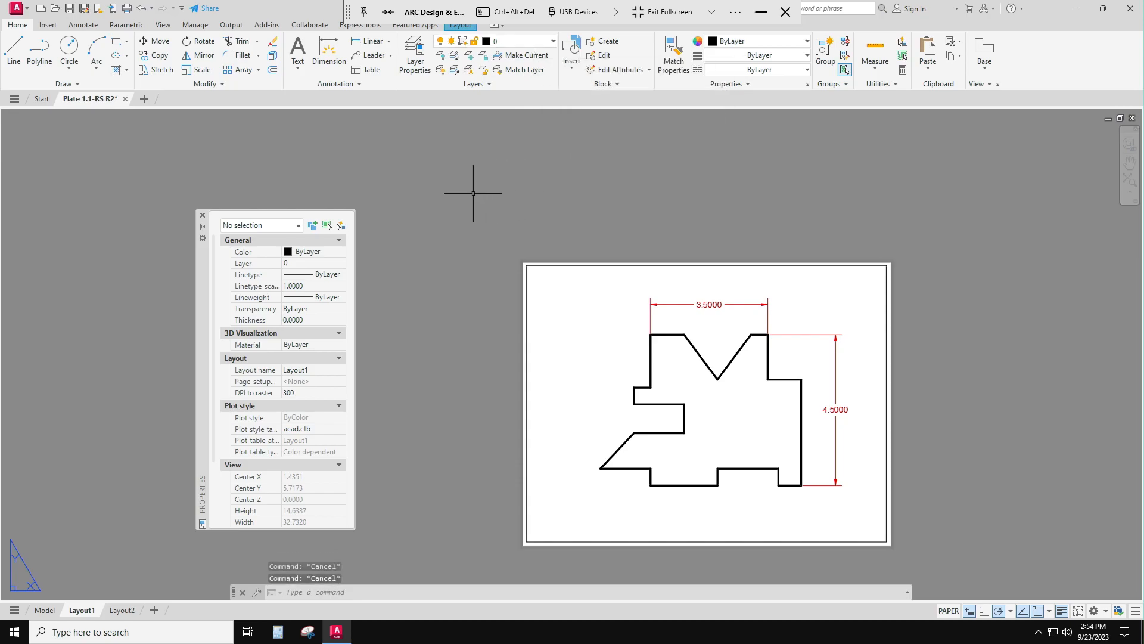
left_click(203, 215)
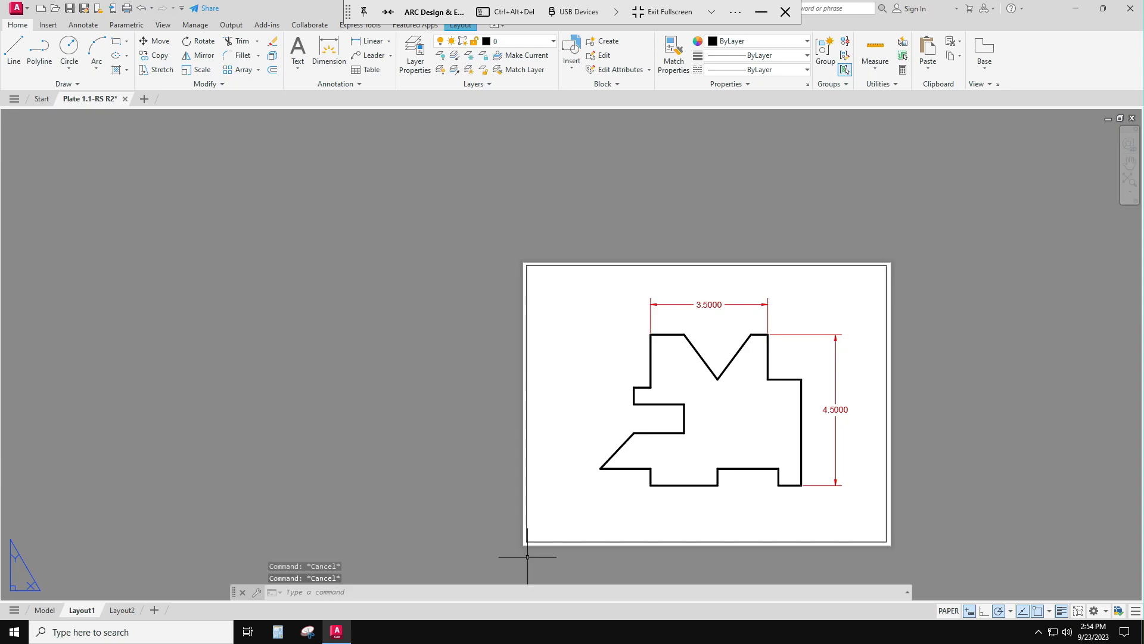